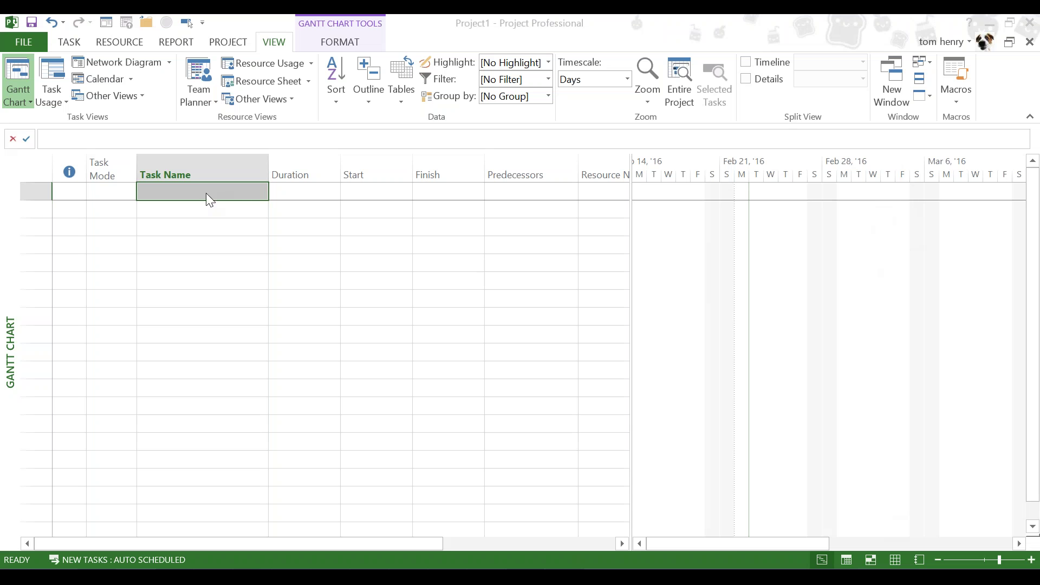
Enter Task 1 and Task 2 as the first two tasks in the Task Name column
{"action": "left_click", "coordinate": [207, 192]}
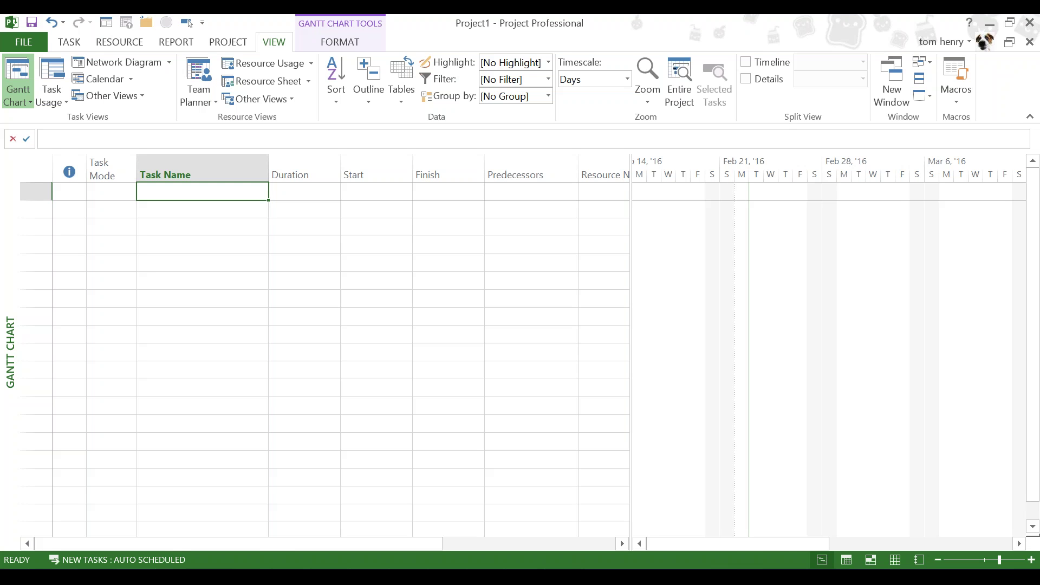
{"action": "type", "text": "T"}
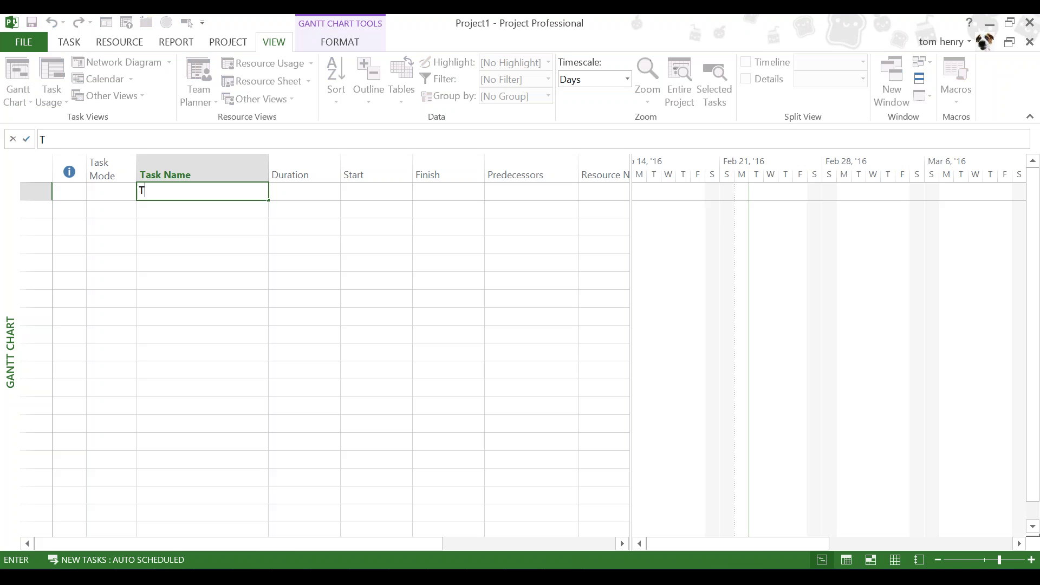
{"action": "type", "text": "ask 1"}
{"action": "key", "text": "Return"}
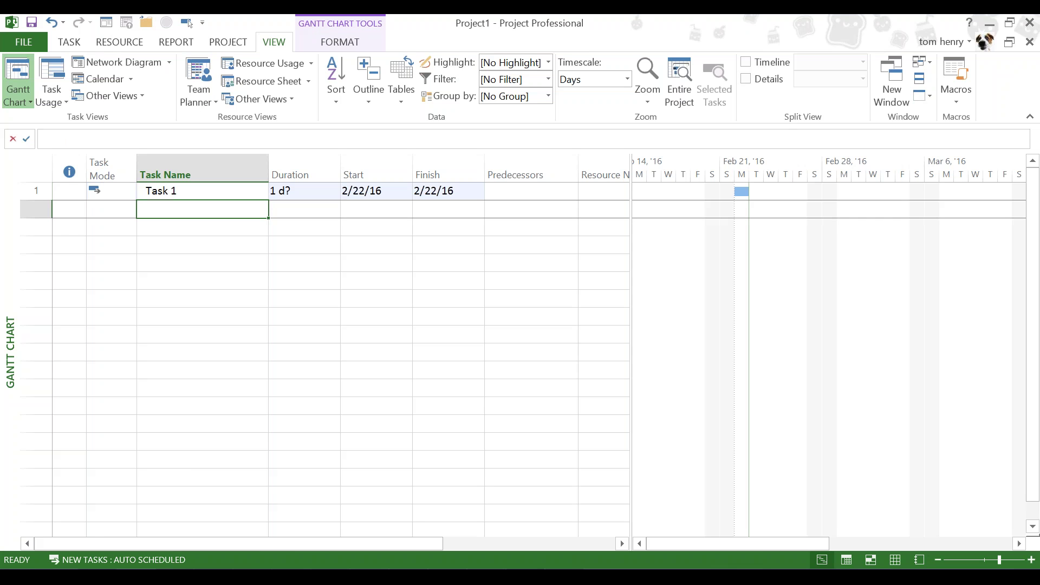
{"action": "type", "text": "Task 2"}
{"action": "key", "text": "Return"}
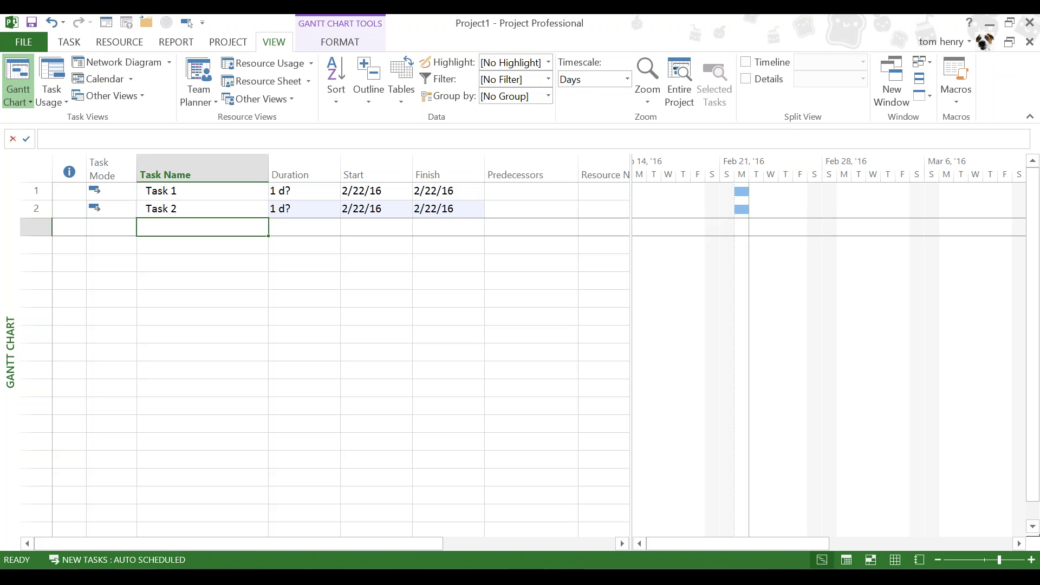
Insert a new task in the row below Task 2 and name it Task 3
{"action": "left_click", "coordinate": [69, 44]}
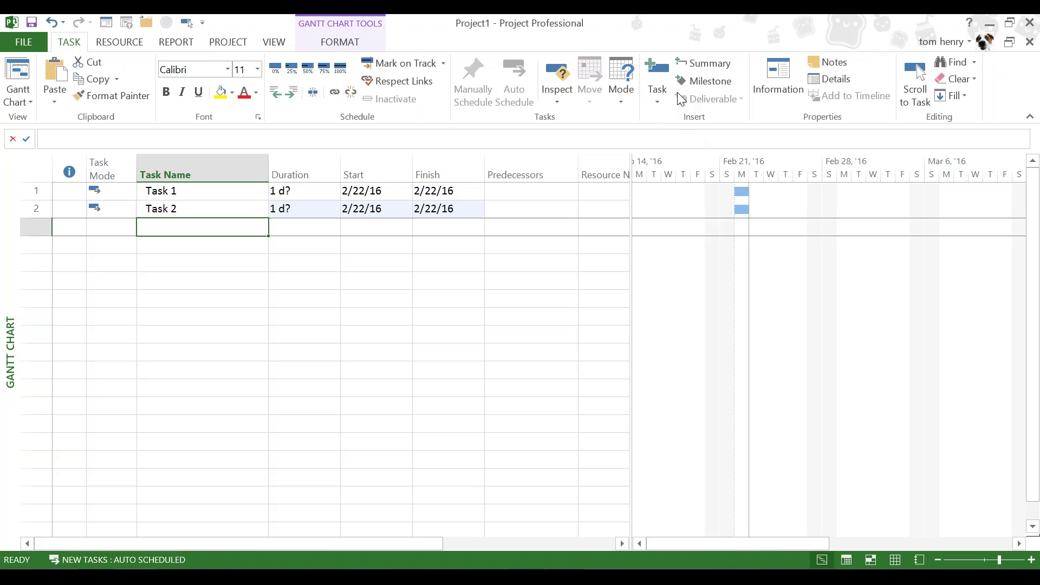
{"action": "left_click", "coordinate": [657, 103]}
{"action": "left_click", "coordinate": [659, 120]}
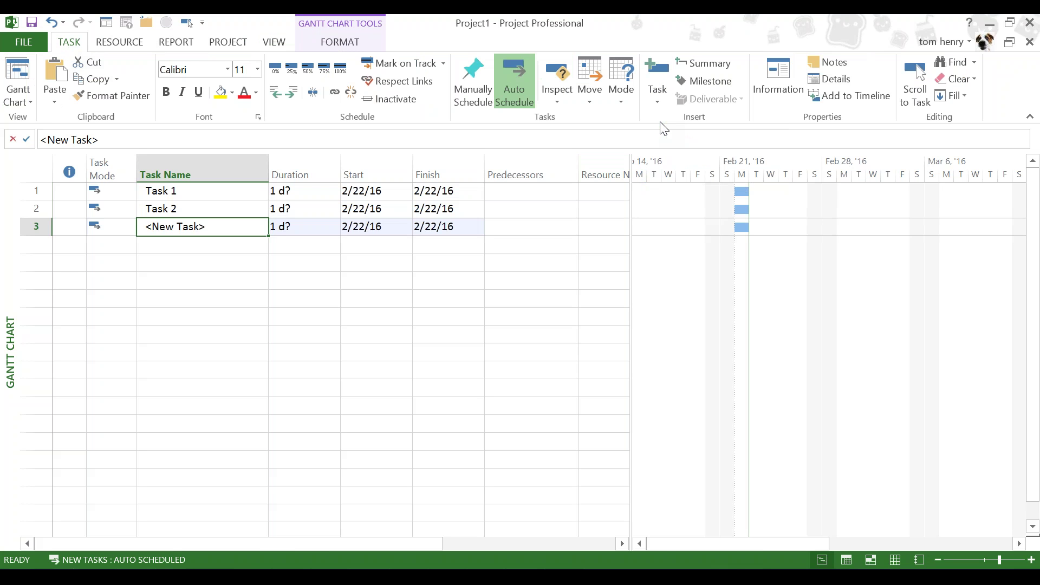
{"action": "type", "text": "Tas"}
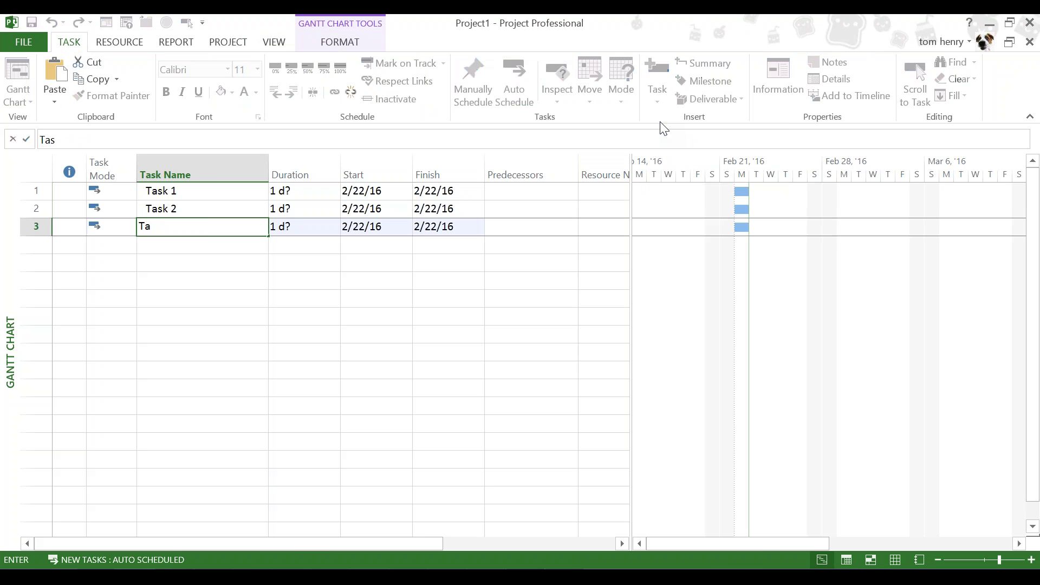
{"action": "type", "text": "k 3"}
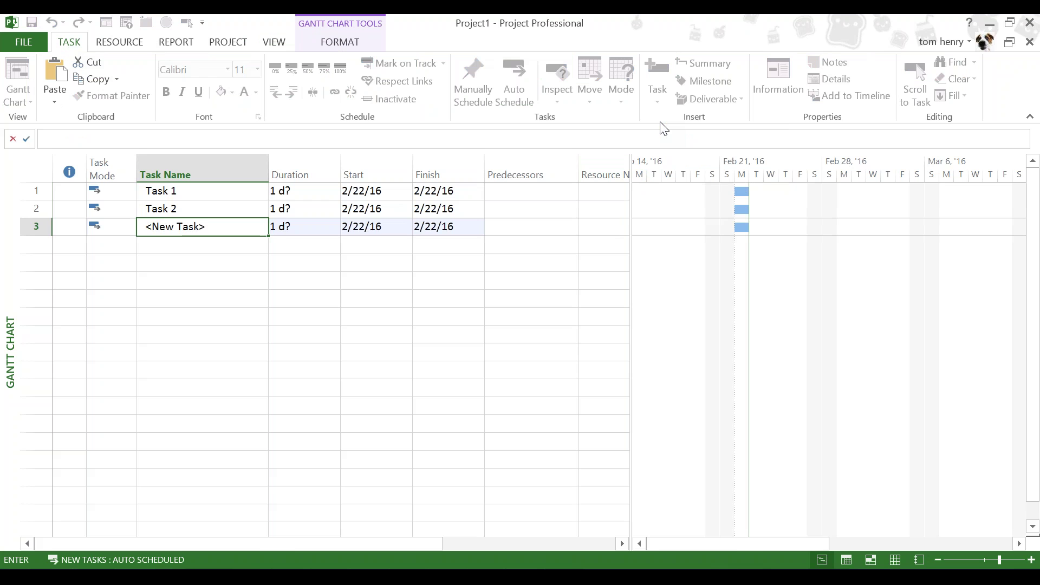
{"action": "key", "text": "Return"}
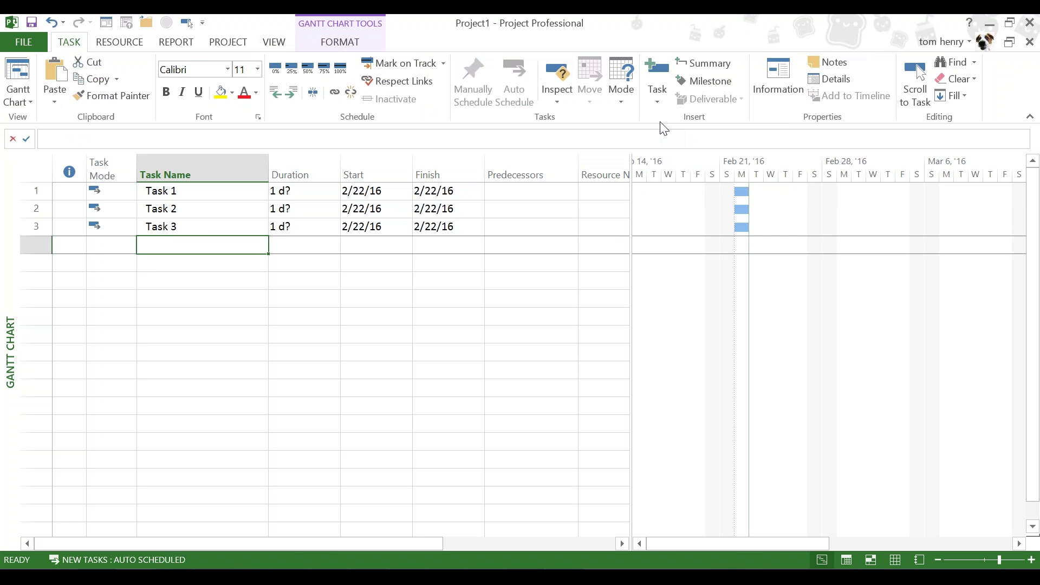
Add Task 4 in the empty row below Task 3
{"action": "type", "text": "Task "}
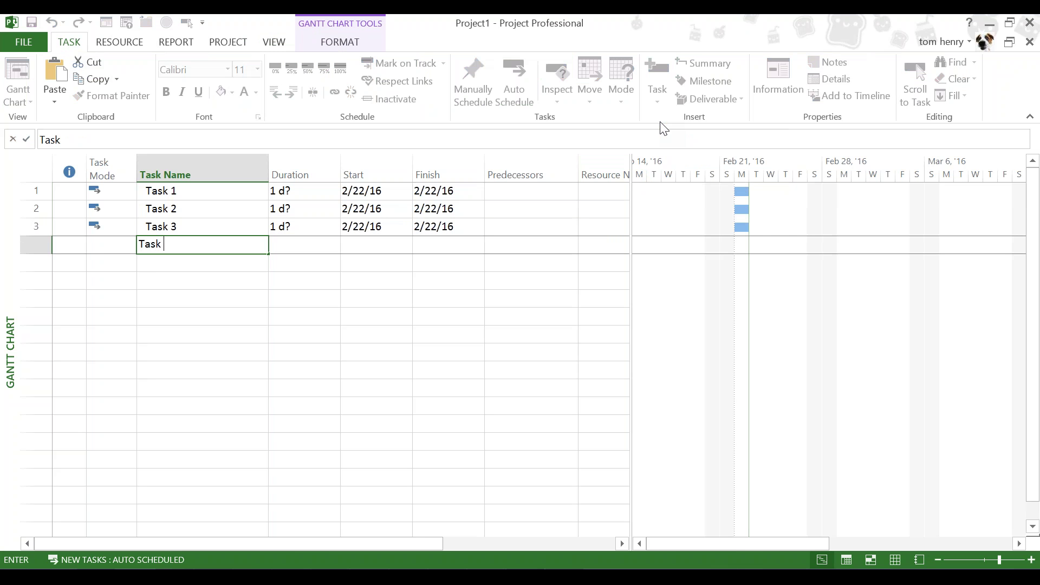
{"action": "type", "text": "4"}
{"action": "key", "text": "Return"}
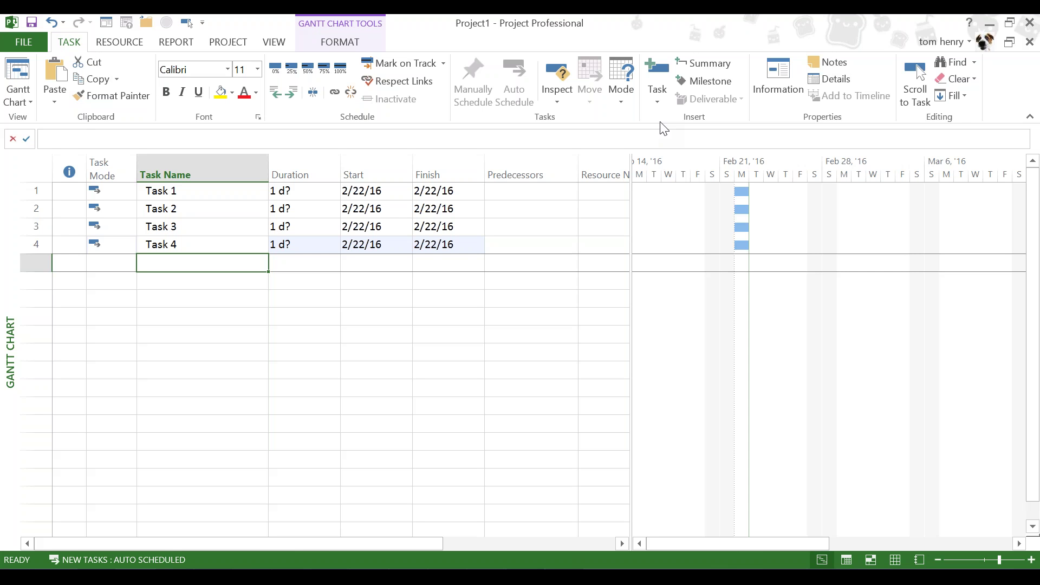
Set the mode for new tasks to Manually Scheduled and add Task 5 below Task 4
{"action": "left_click", "coordinate": [151, 559]}
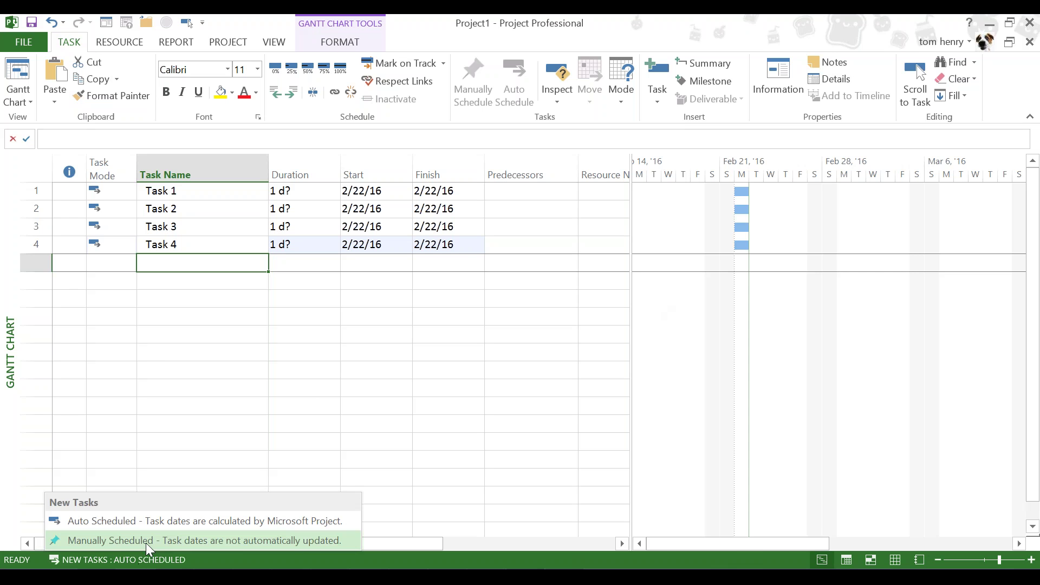
{"action": "left_click", "coordinate": [145, 540]}
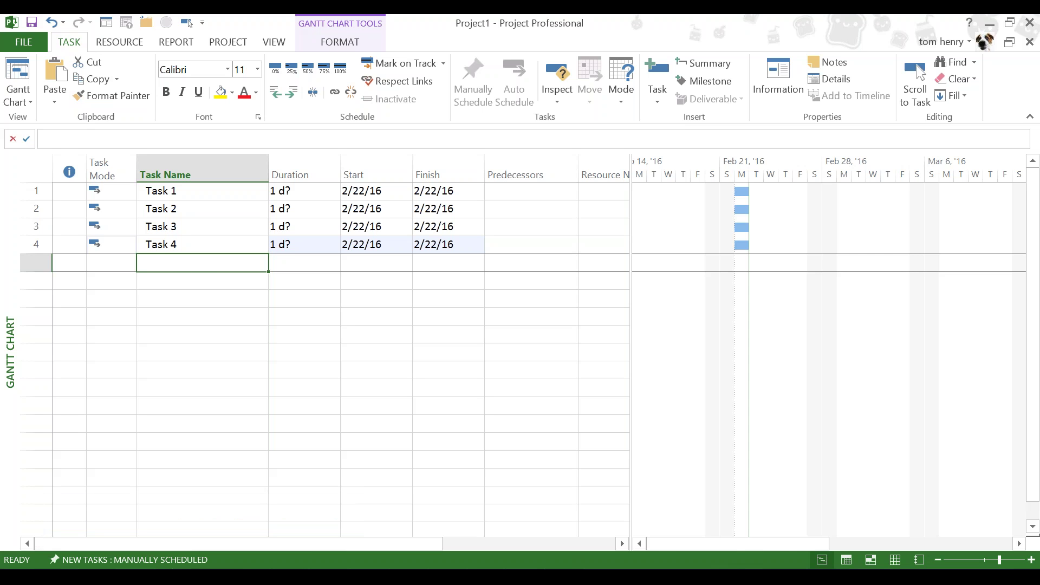
{"action": "type", "text": "Task 5"}
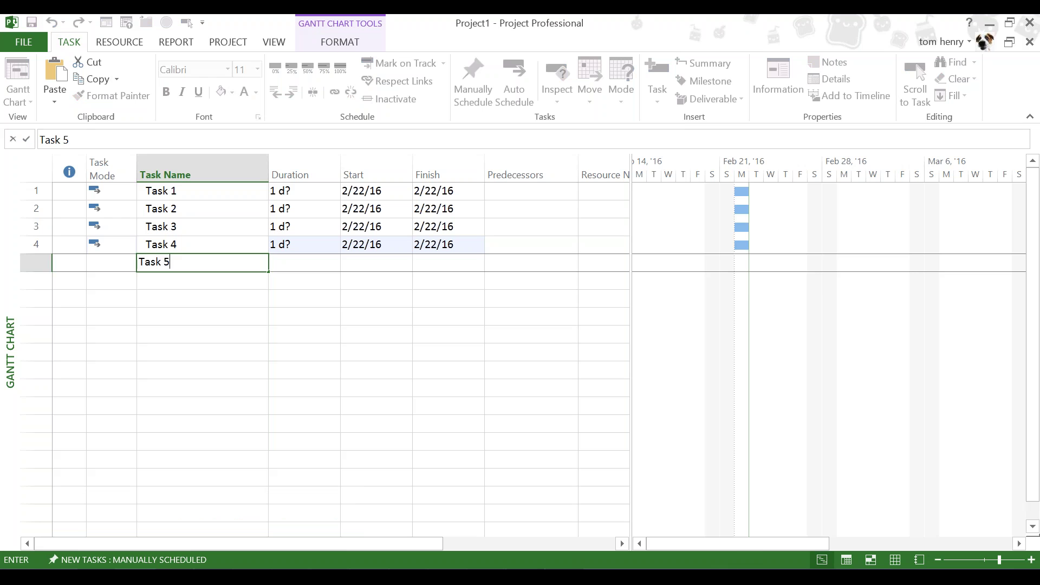
{"action": "key", "text": "Return"}
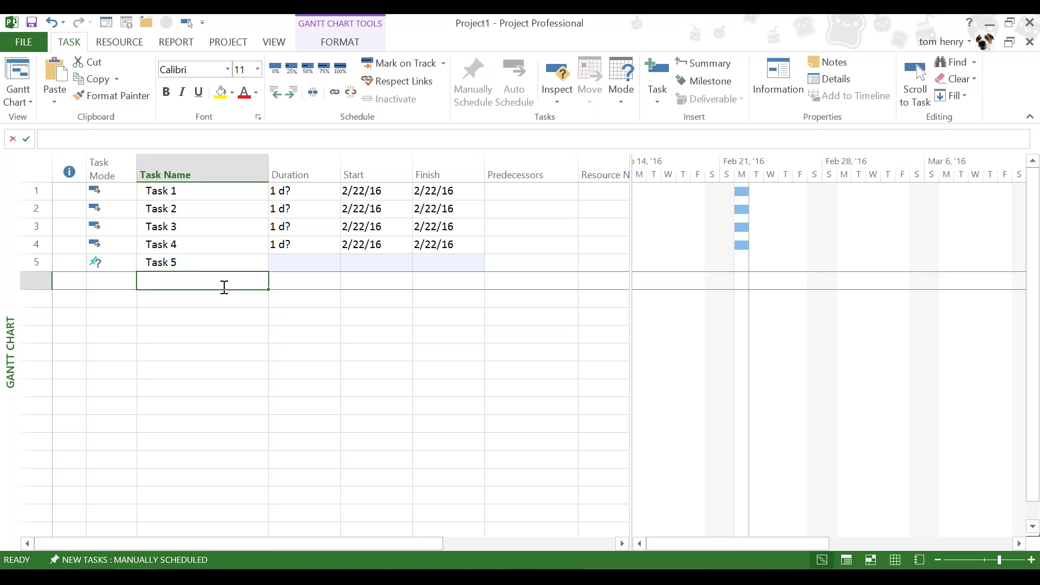
Add an entry named Milestone 1 in the row below Task 5
{"action": "type", "text": "Milestone "}
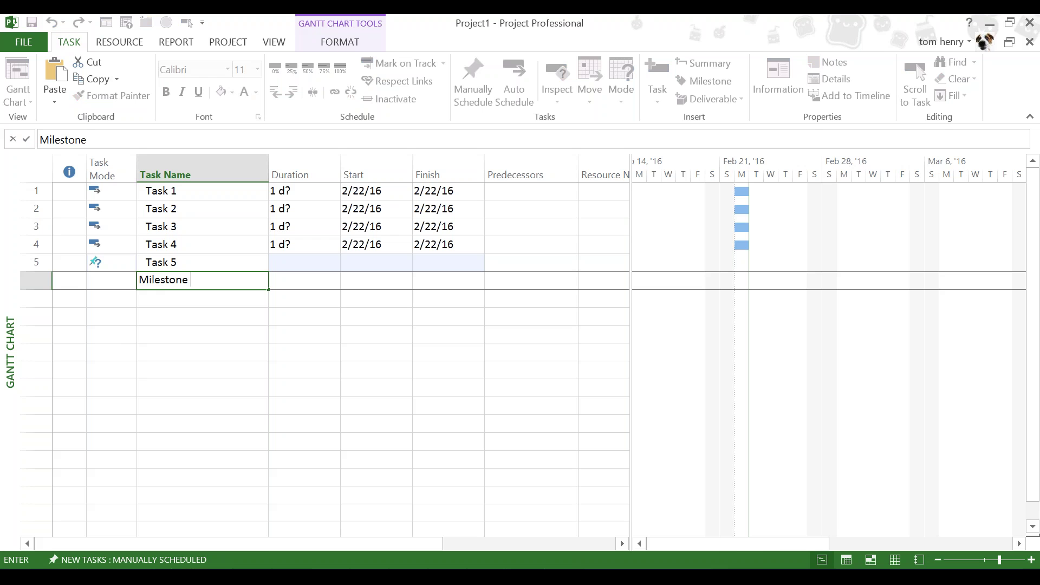
{"action": "type", "text": "1"}
{"action": "key", "text": "Return"}
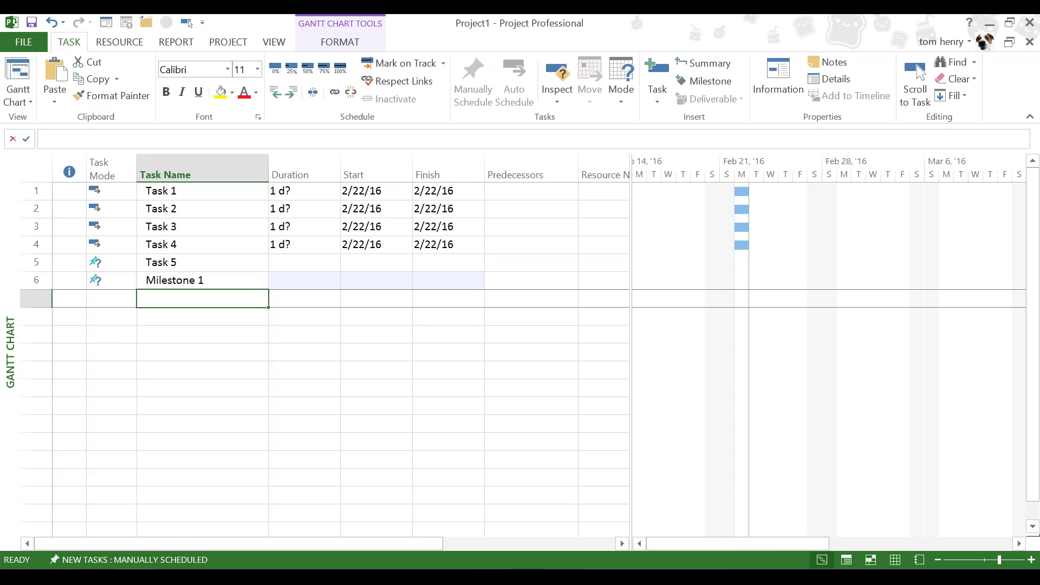
Set the mode for new tasks to Auto Scheduled and change Milestone 1's task mode to Auto Scheduled
{"action": "left_click", "coordinate": [148, 562]}
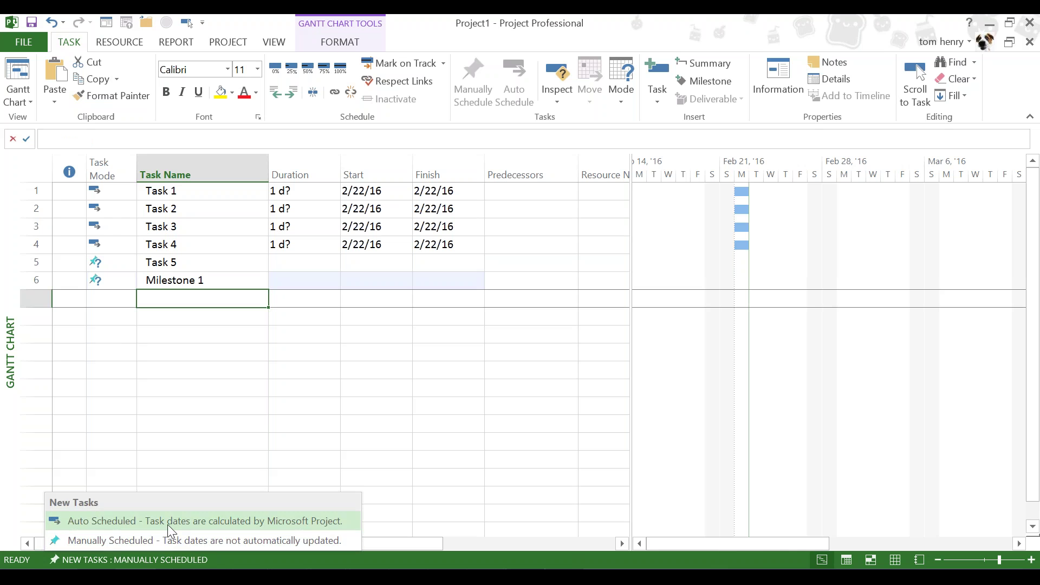
{"action": "left_click", "coordinate": [167, 523]}
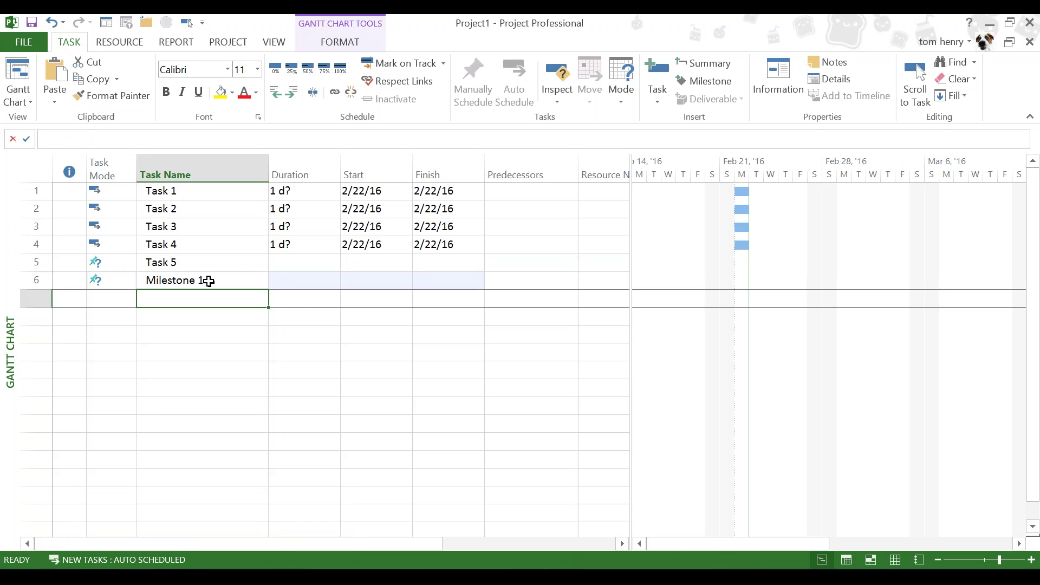
{"action": "left_click", "coordinate": [208, 280]}
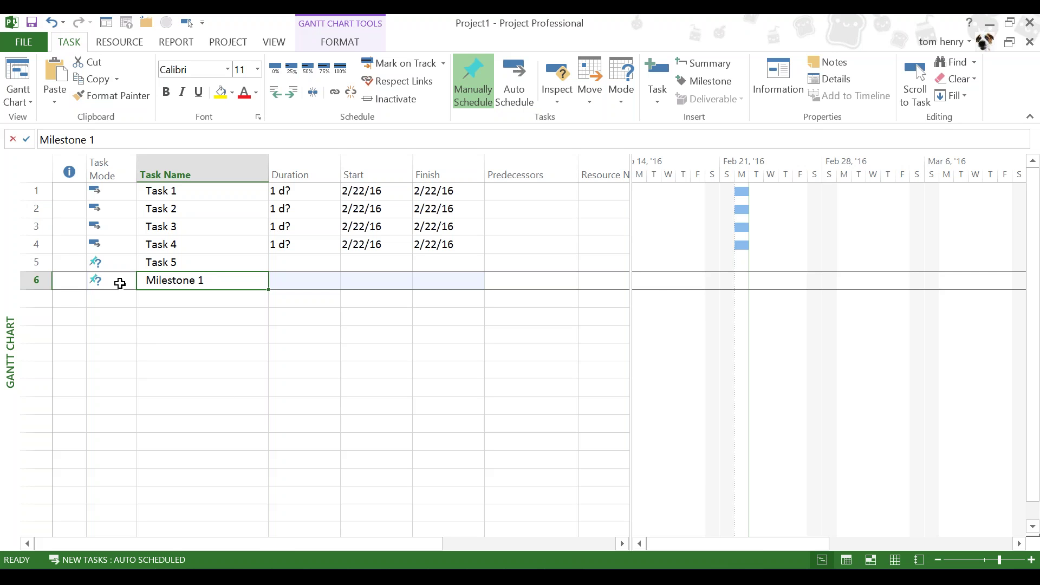
{"action": "left_click", "coordinate": [121, 280]}
{"action": "left_click", "coordinate": [129, 280]}
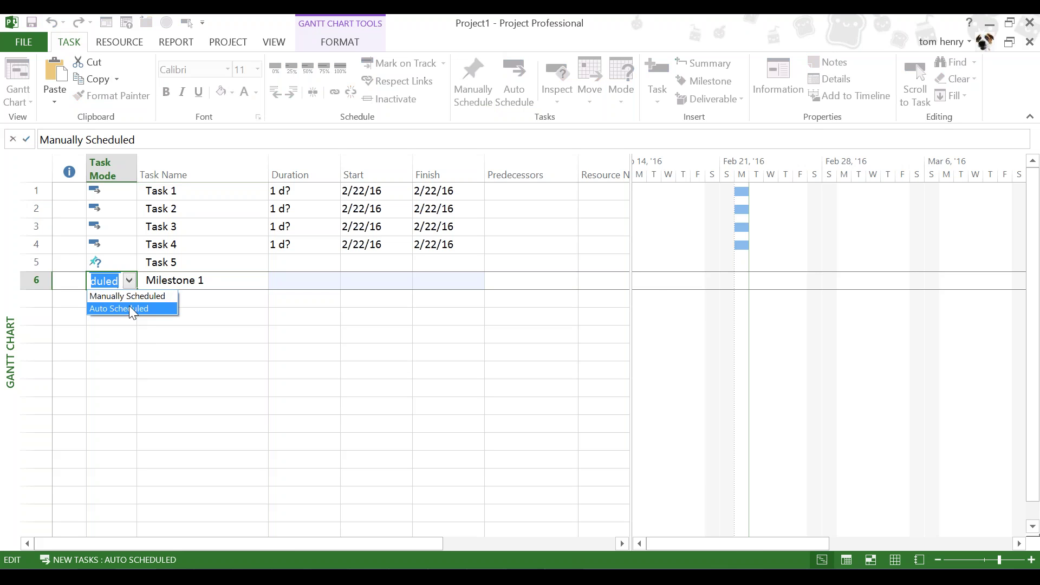
{"action": "left_click", "coordinate": [130, 307]}
{"action": "left_click", "coordinate": [181, 279]}
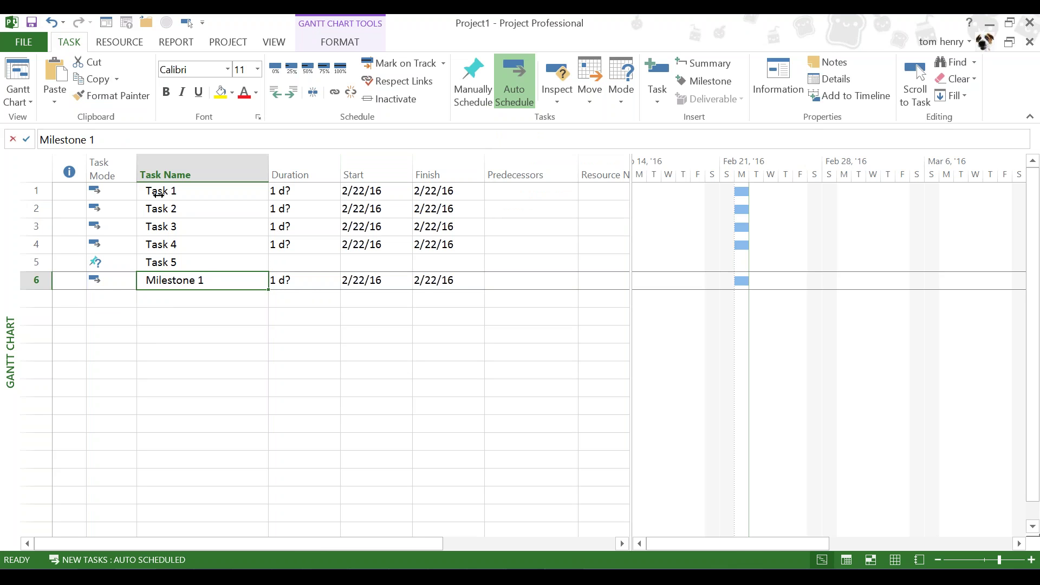
Insert a new task above Task 1 with a summary task over it, and collapse and re-expand the summary group
{"action": "left_click", "coordinate": [158, 194]}
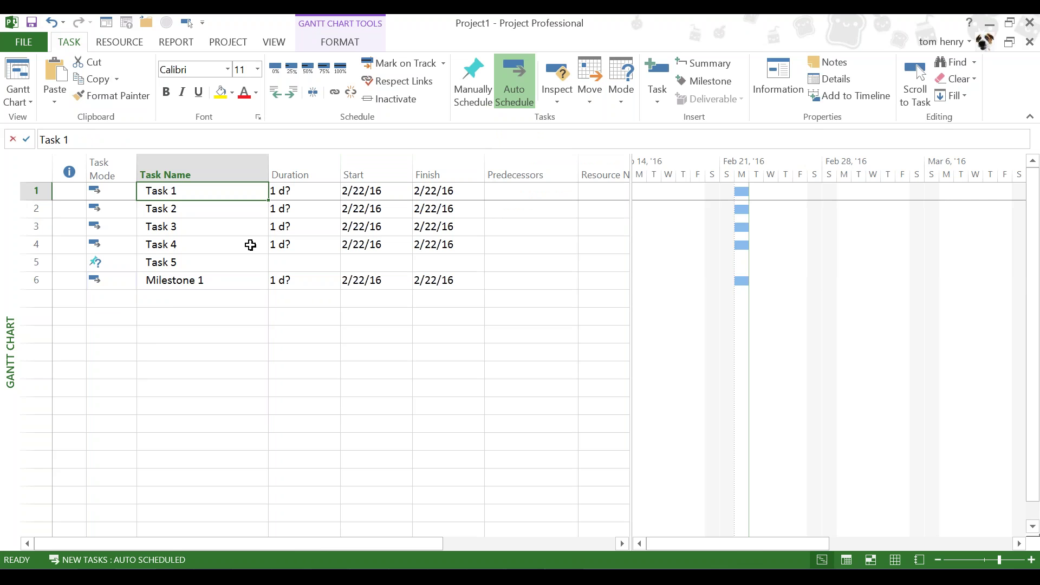
{"action": "left_click", "coordinate": [660, 75]}
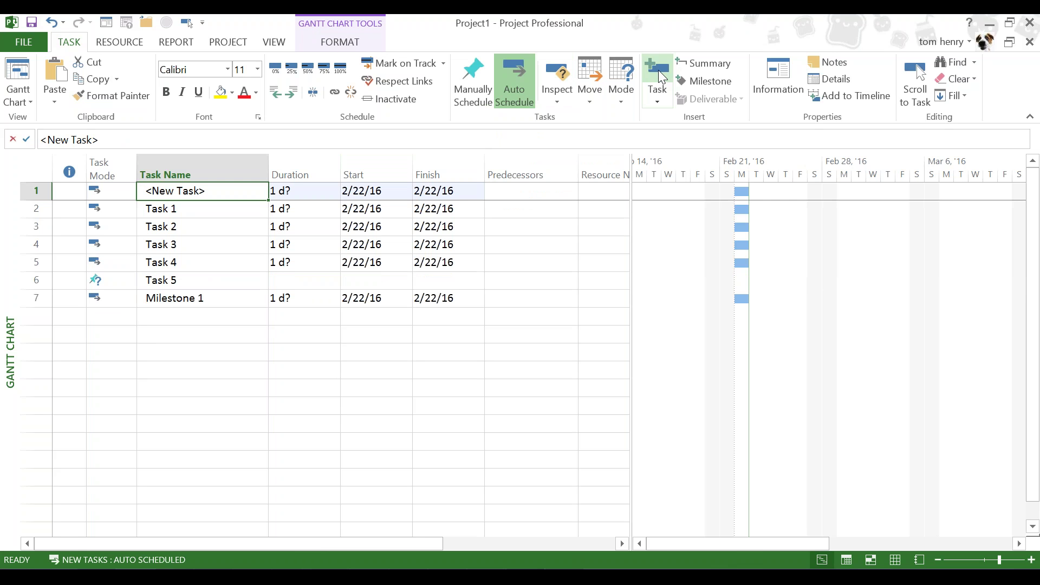
{"action": "left_click", "coordinate": [709, 65]}
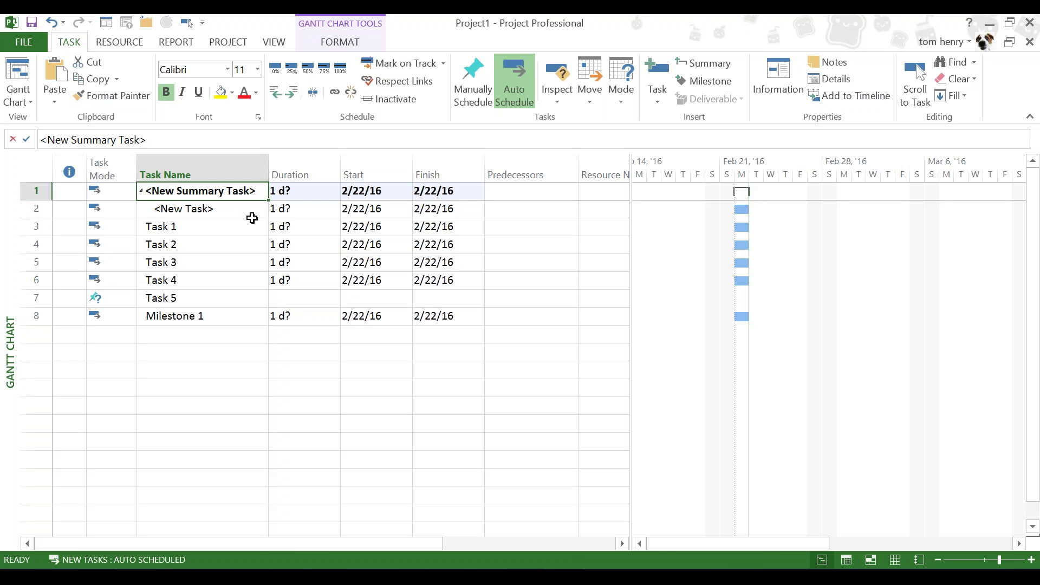
{"action": "left_click", "coordinate": [141, 191]}
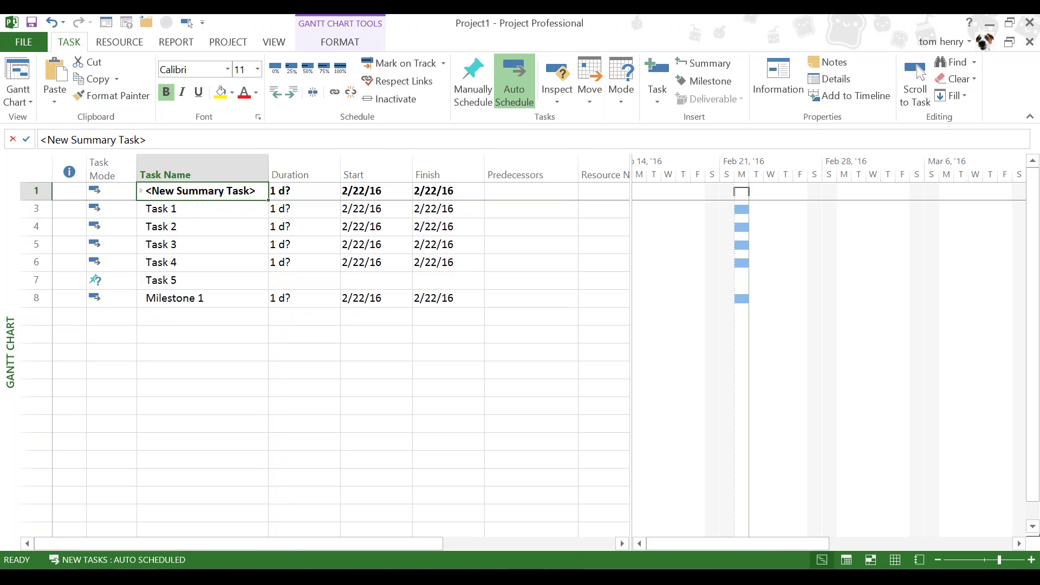
{"action": "left_click", "coordinate": [141, 192]}
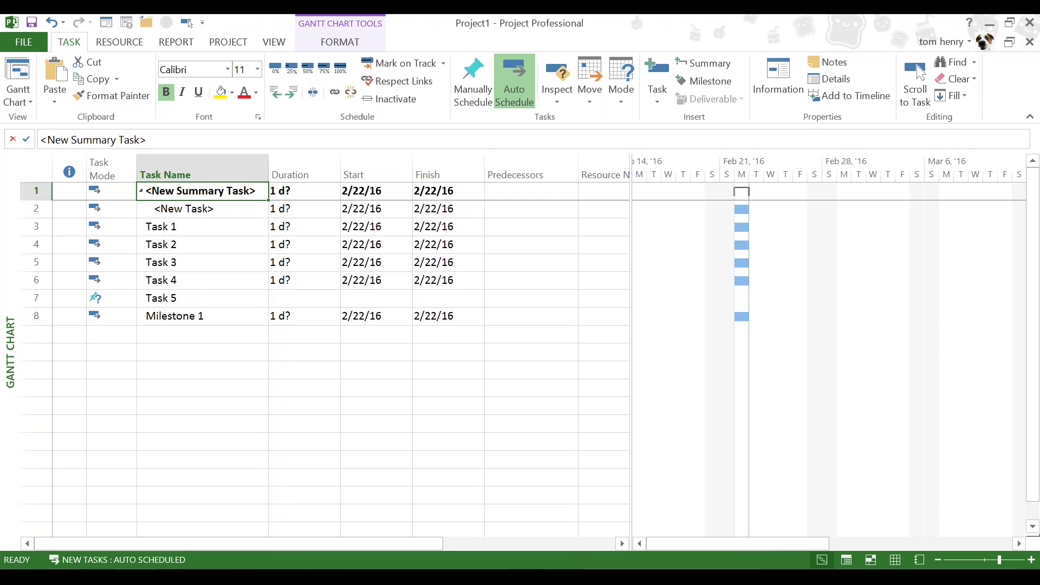
Delete the placeholder new task and the placeholder summary task above Task 1
{"action": "left_click", "coordinate": [36, 210]}
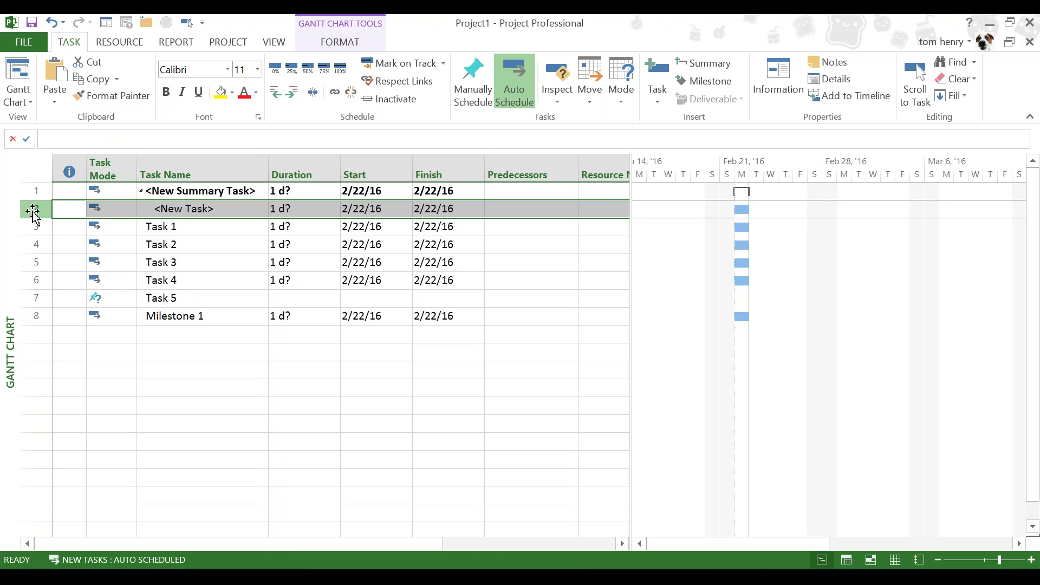
{"action": "key", "text": "Delete"}
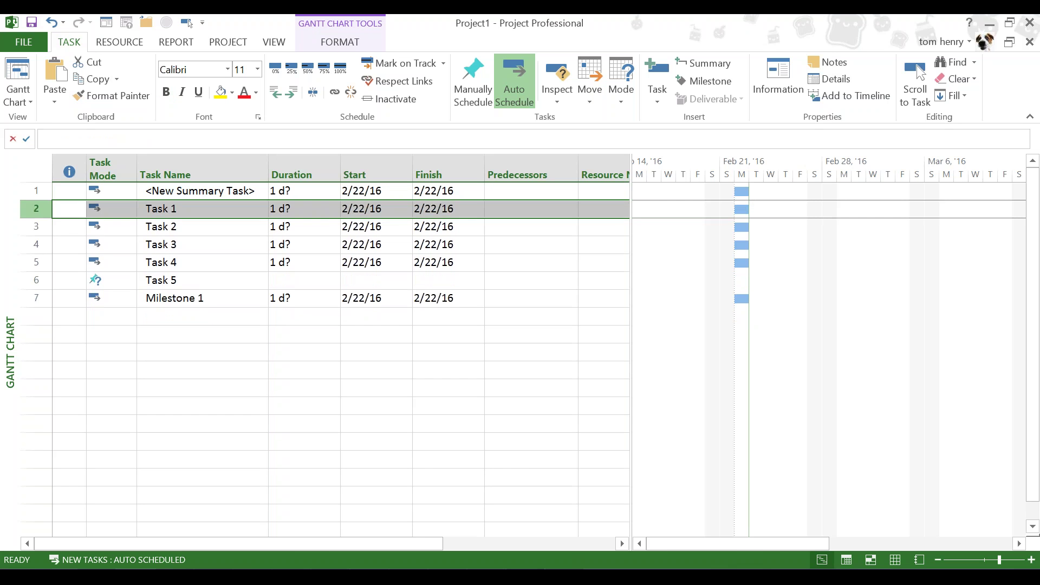
{"action": "left_click", "coordinate": [201, 229]}
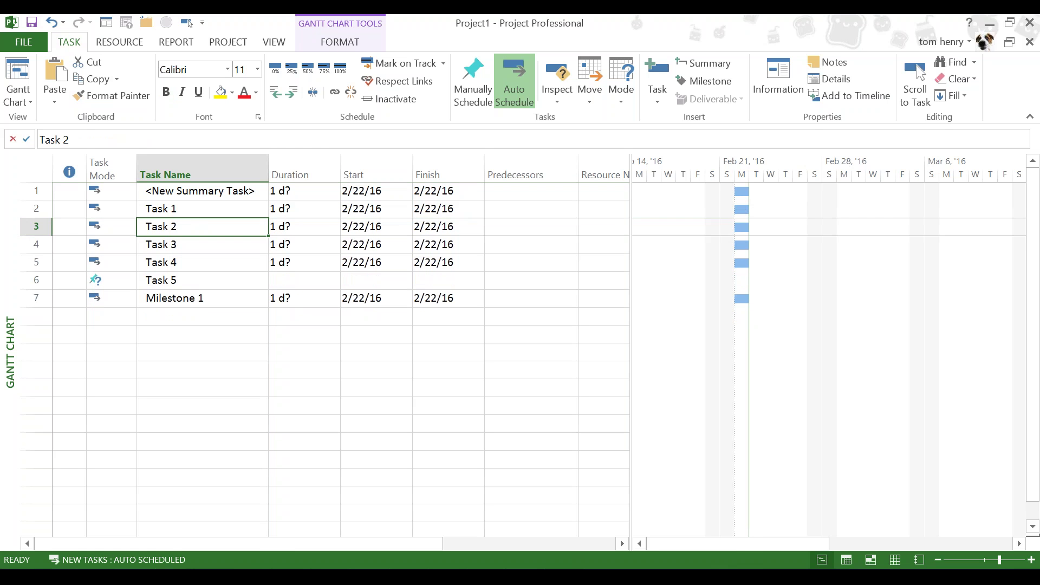
{"action": "left_click", "coordinate": [209, 190]}
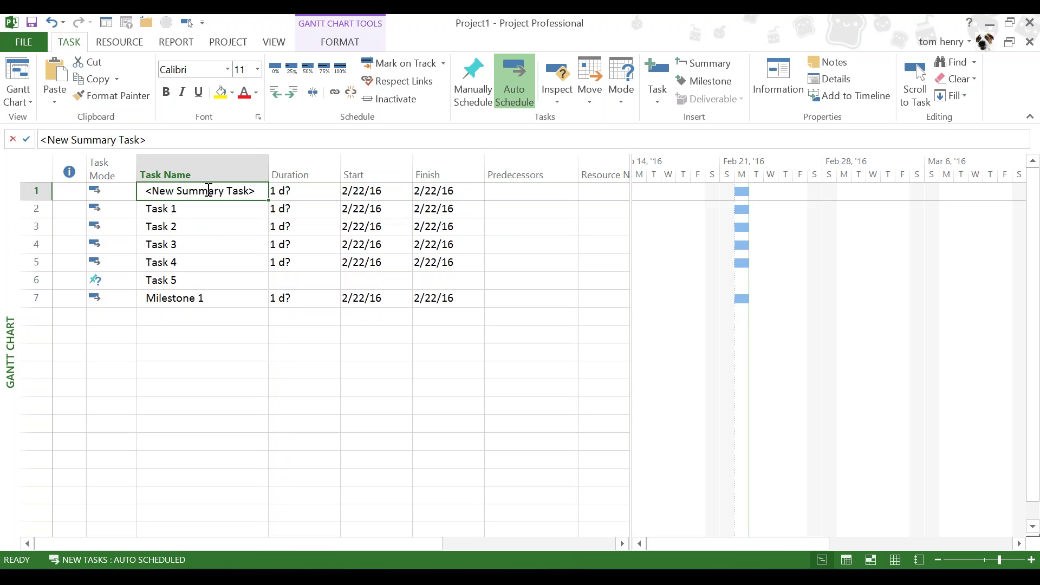
{"action": "left_click", "coordinate": [33, 190]}
{"action": "key", "text": "Delete"}
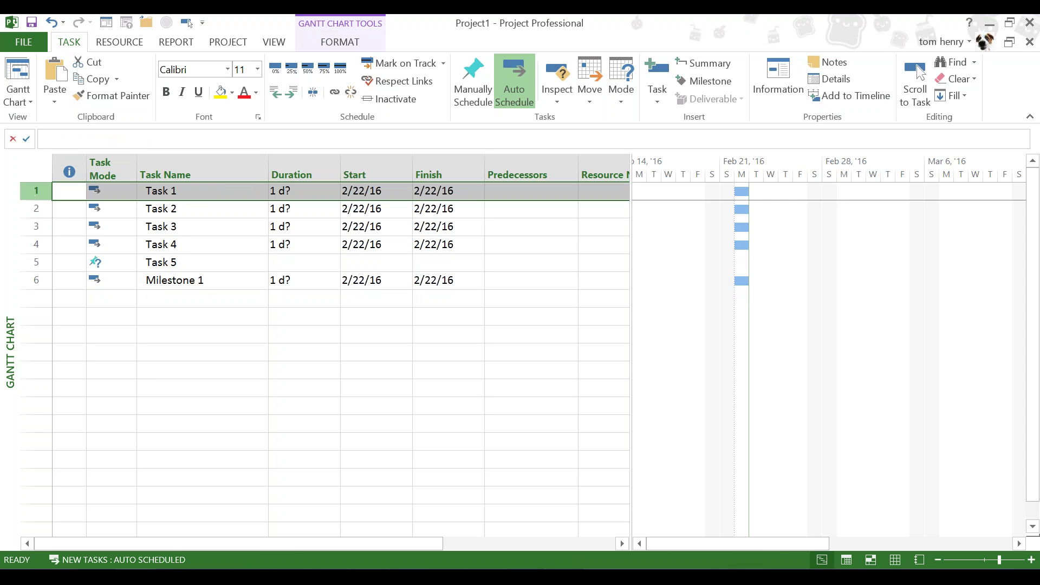
Insert a new row above Task 1 and name it Summary Task 1
{"action": "left_click", "coordinate": [214, 194]}
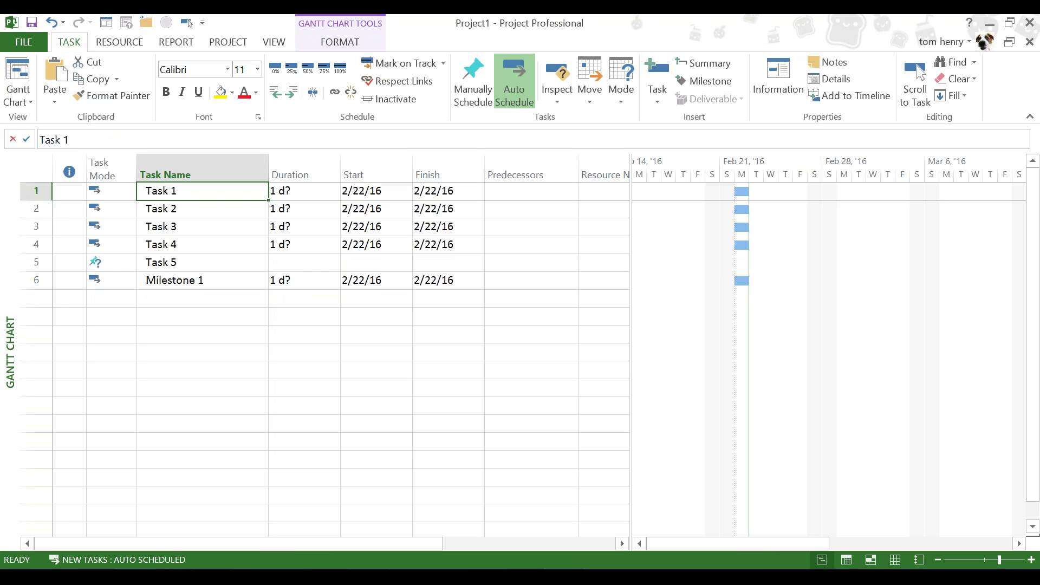
{"action": "key", "text": "Insert"}
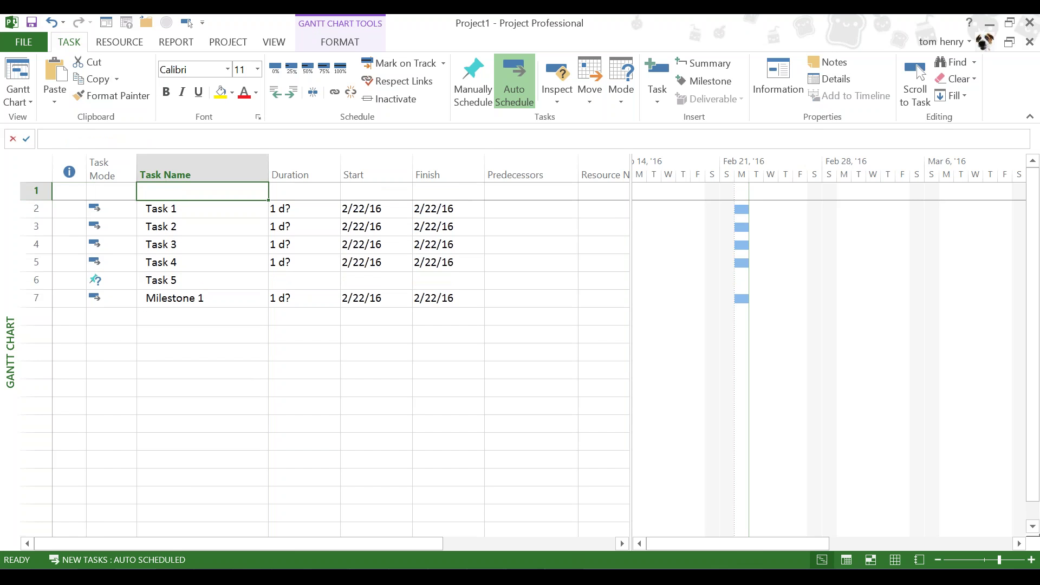
{"action": "type", "text": "Summary"}
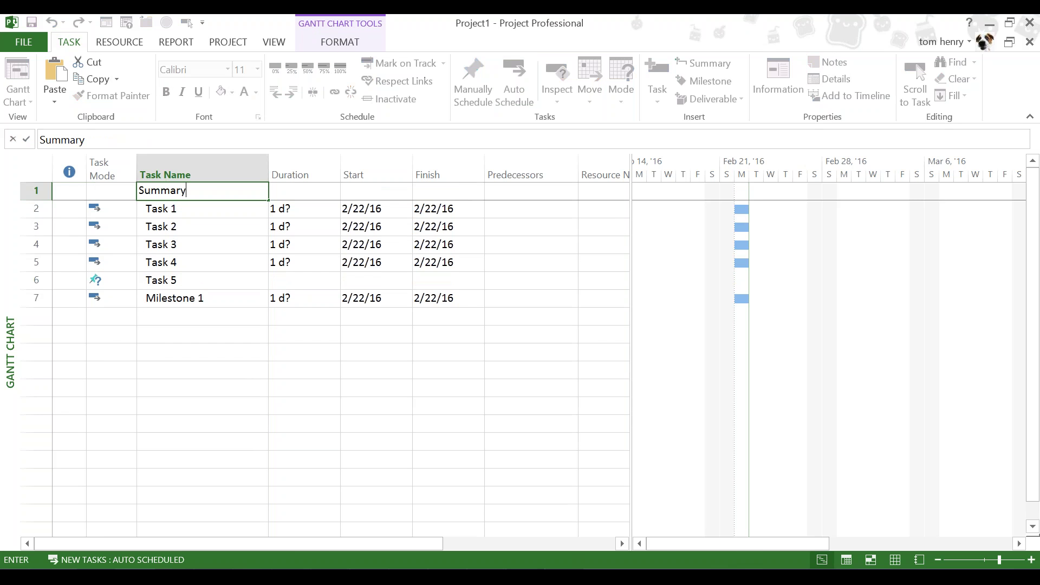
{"action": "type", "text": " Task 1"}
{"action": "key", "text": "Return"}
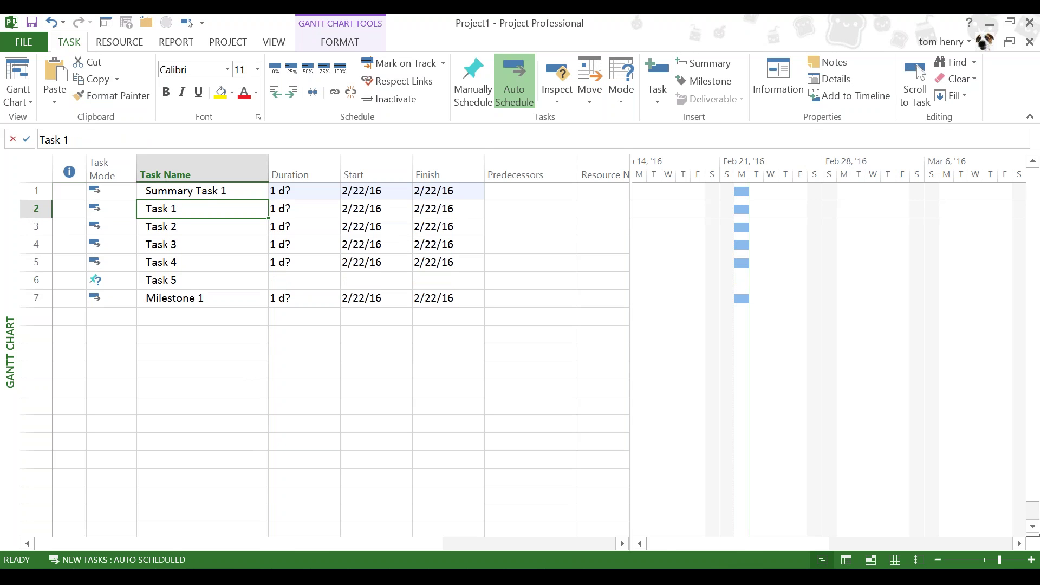
Indent Task 1 through Task 5 beneath Summary Task 1, and collapse and re-expand the summary group
{"action": "left_click", "coordinate": [217, 227]}
{"action": "left_click_drag", "start_coordinate": [223, 209], "coordinate": [199, 278]}
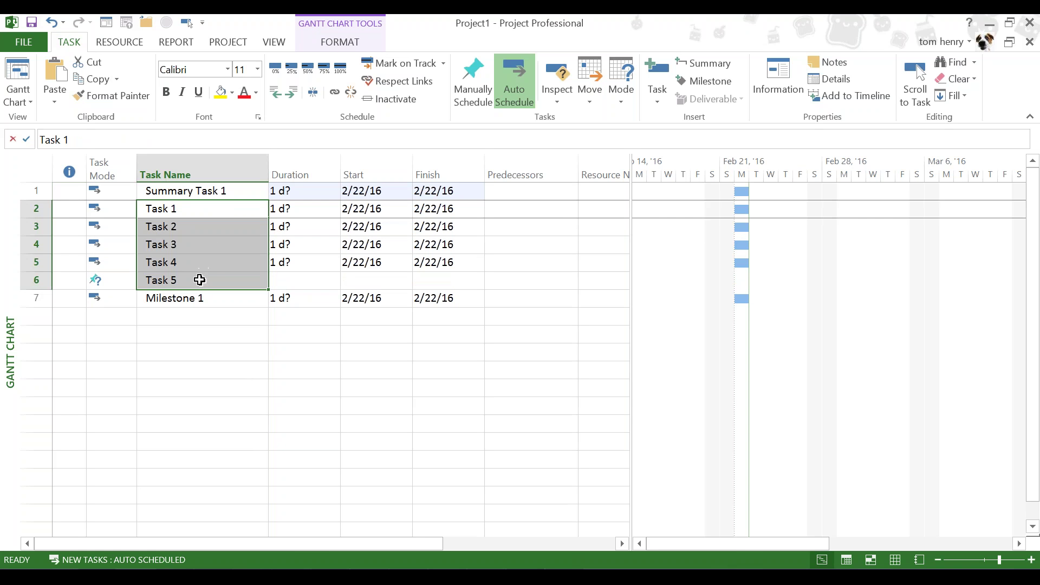
{"action": "left_click", "coordinate": [292, 94]}
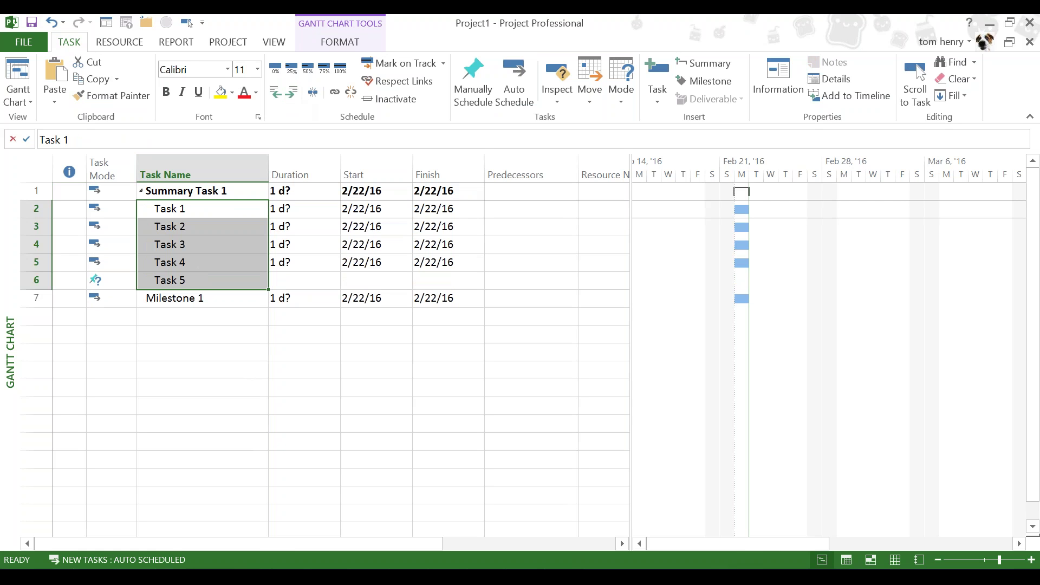
{"action": "left_click", "coordinate": [142, 192]}
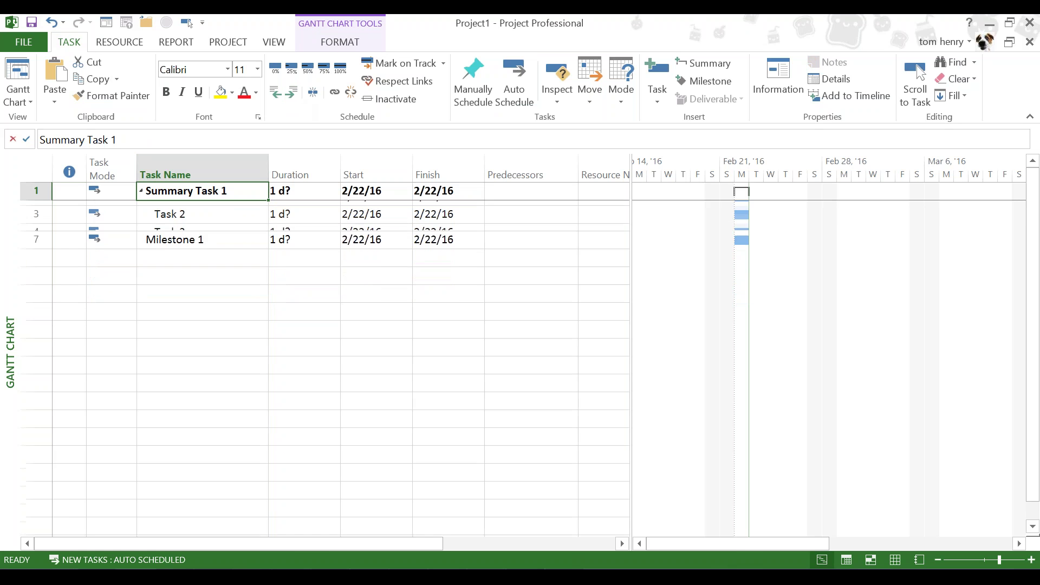
{"action": "left_click", "coordinate": [142, 192]}
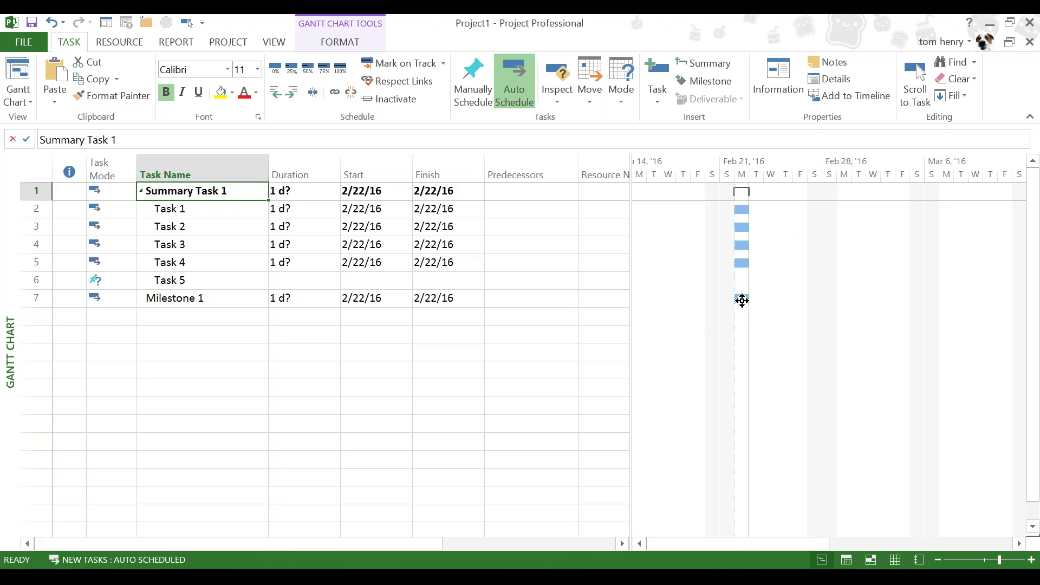
Set Milestone 1's duration to 0 days so that it is scheduled as a milestone
{"action": "left_click", "coordinate": [295, 303]}
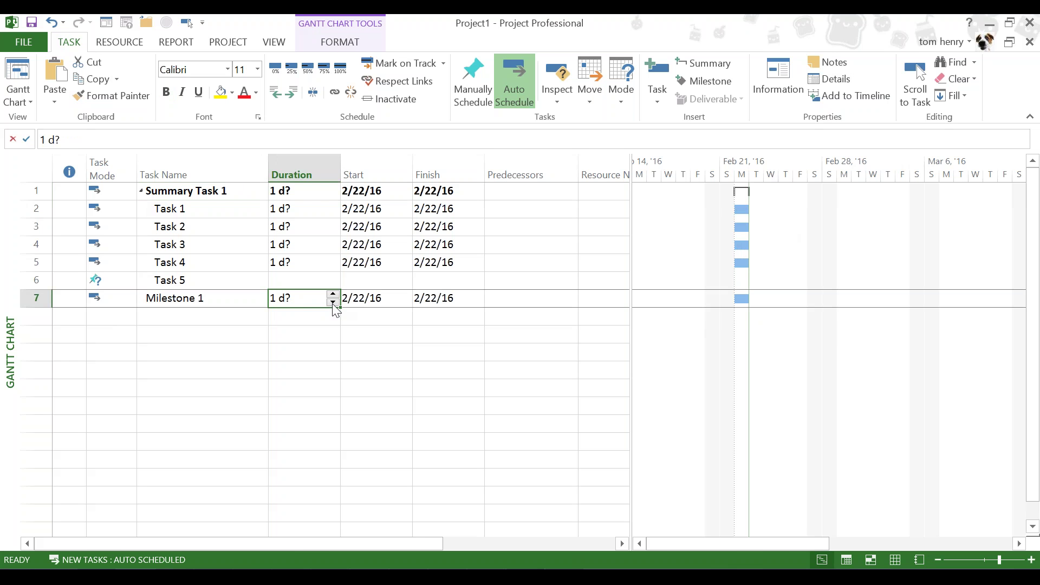
{"action": "left_click", "coordinate": [333, 303]}
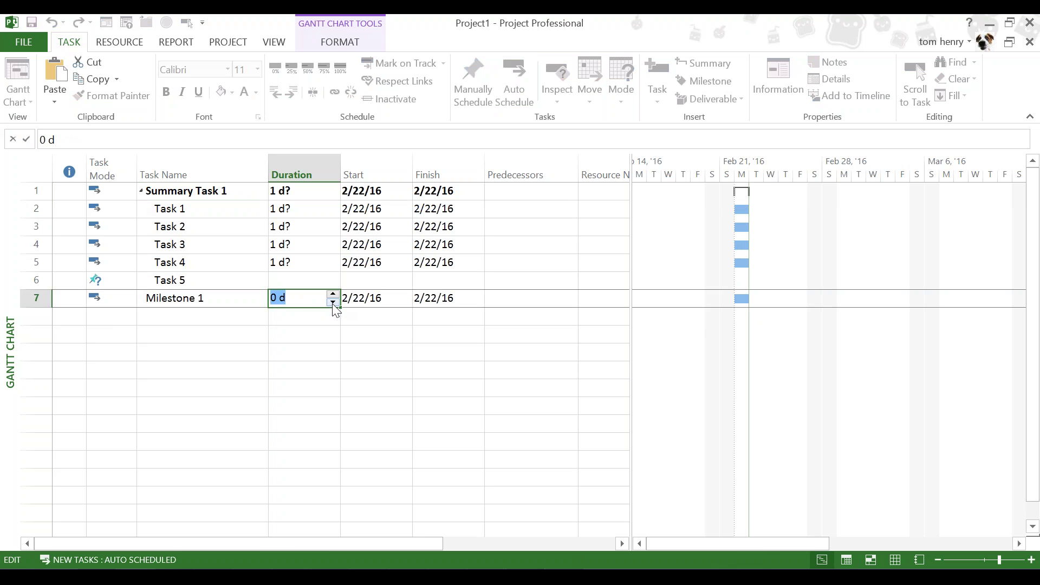
{"action": "left_click", "coordinate": [229, 319]}
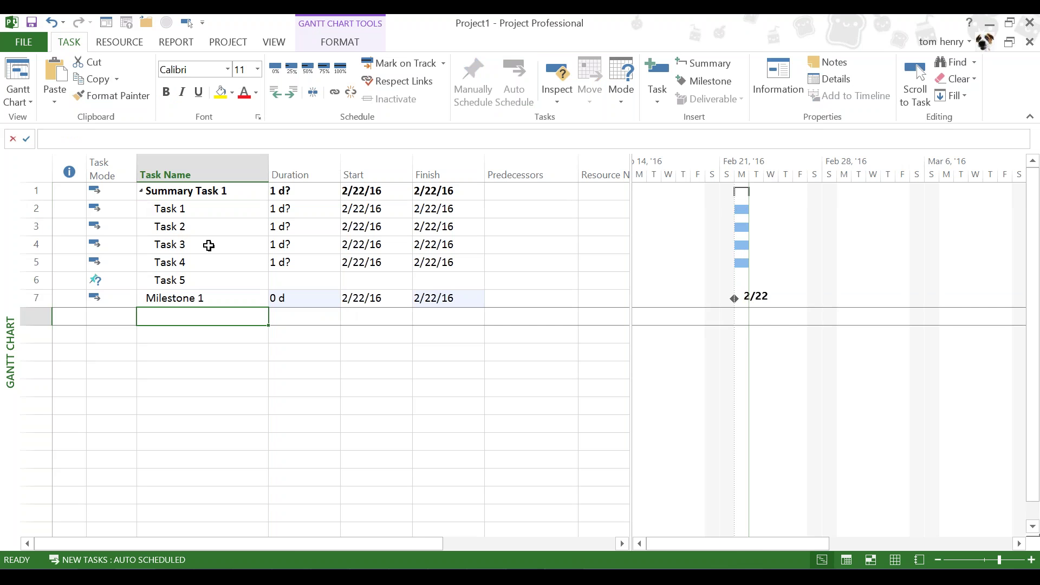
Set the duration of the manually scheduled Task 5 to 1 day
{"action": "left_click", "coordinate": [278, 280]}
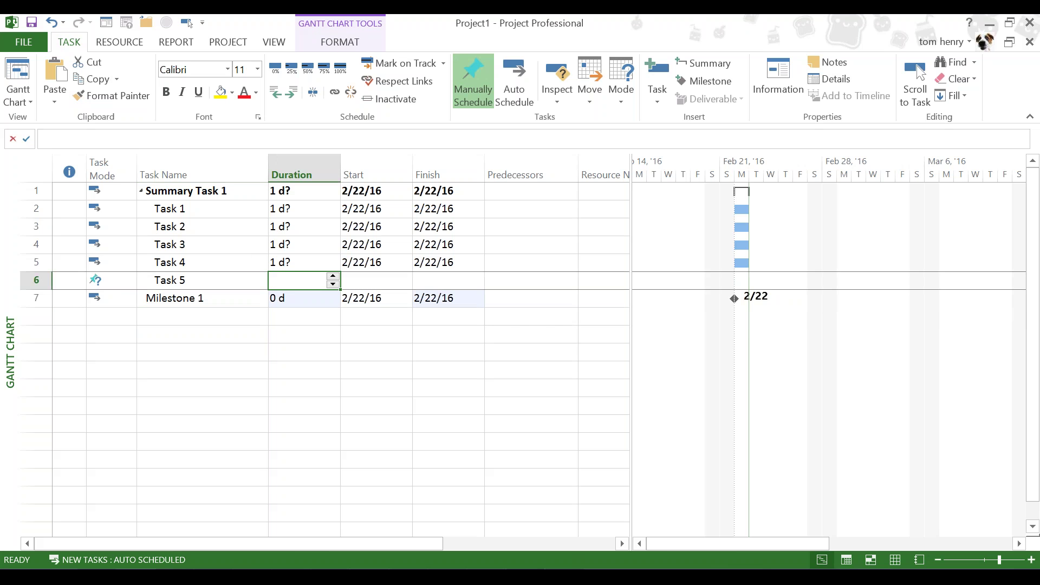
{"action": "left_click", "coordinate": [333, 276]}
{"action": "left_click", "coordinate": [231, 350]}
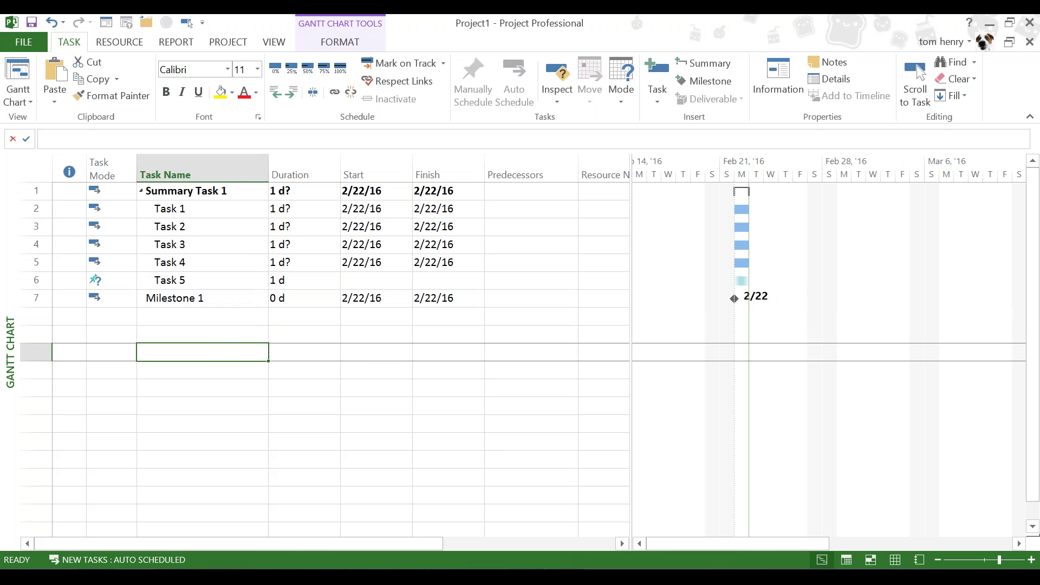
{"action": "left_click", "coordinate": [187, 212]}
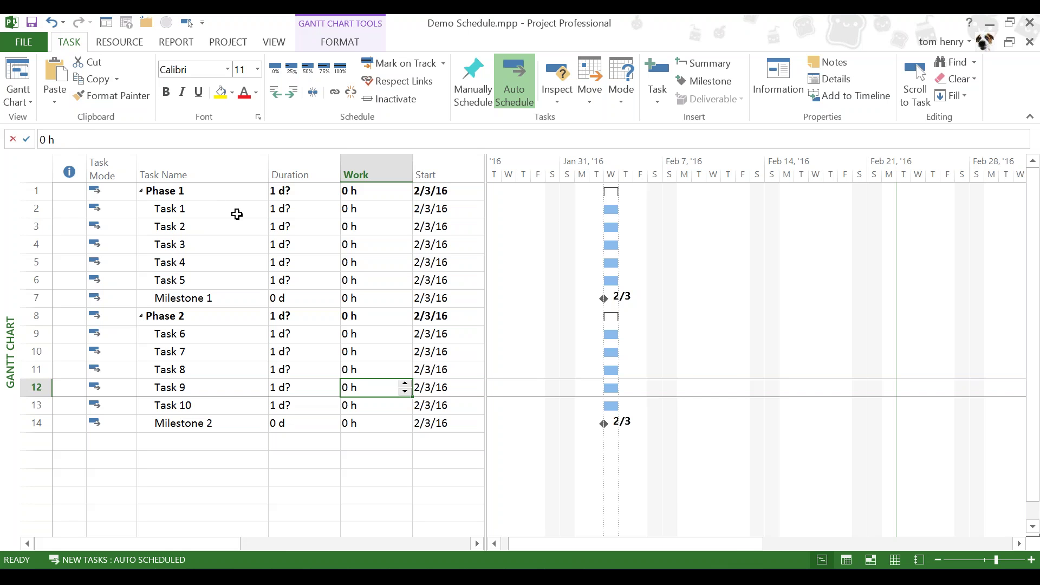
Change the task mode of Task 5 under Phase 1 in Demo Schedule.mpp to Manually Scheduled
{"action": "left_click", "coordinate": [211, 282]}
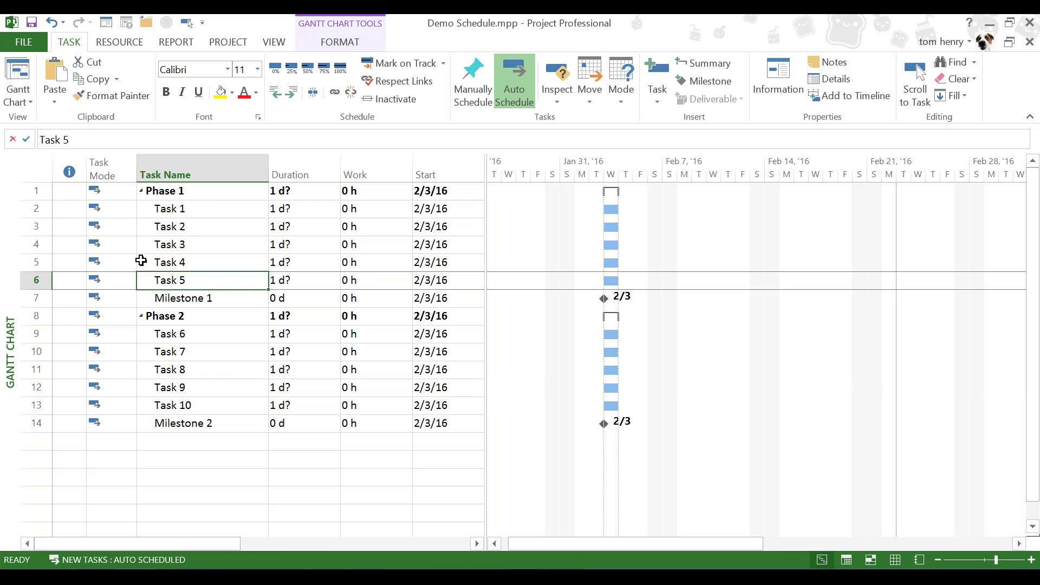
{"action": "left_click", "coordinate": [121, 277]}
{"action": "left_click", "coordinate": [130, 281]}
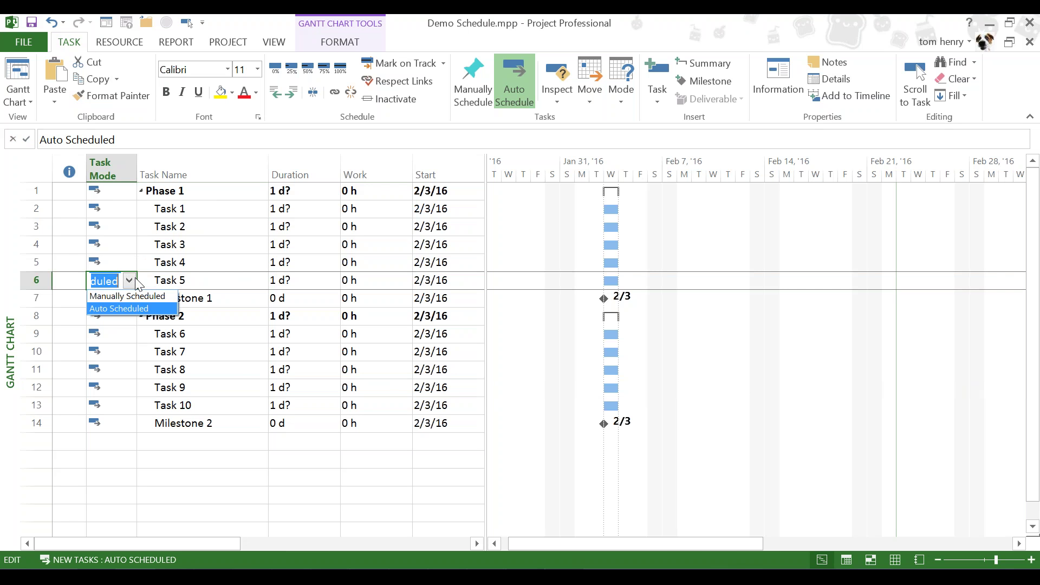
{"action": "left_click", "coordinate": [128, 297]}
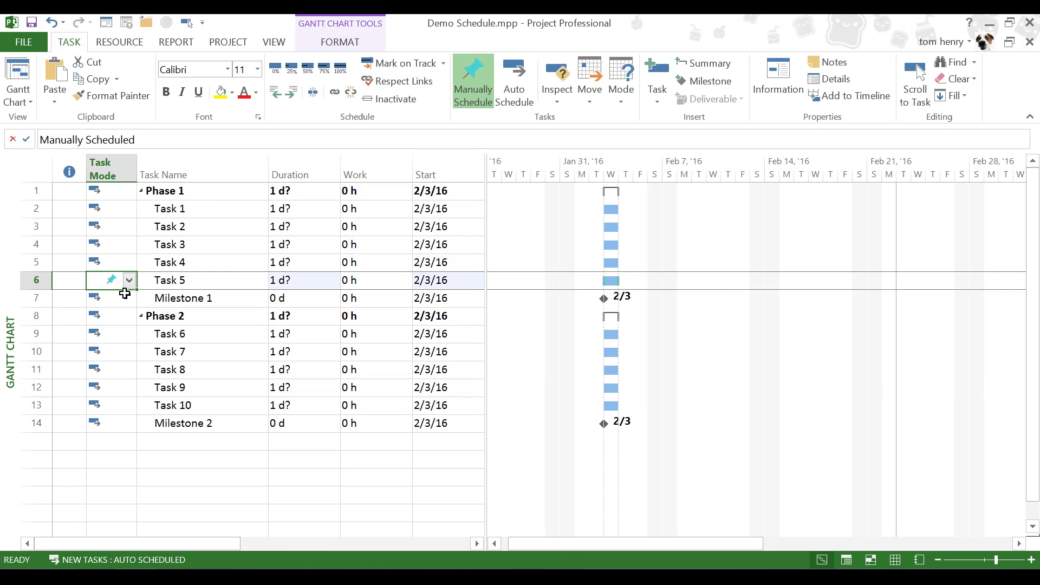
{"action": "left_click", "coordinate": [356, 278]}
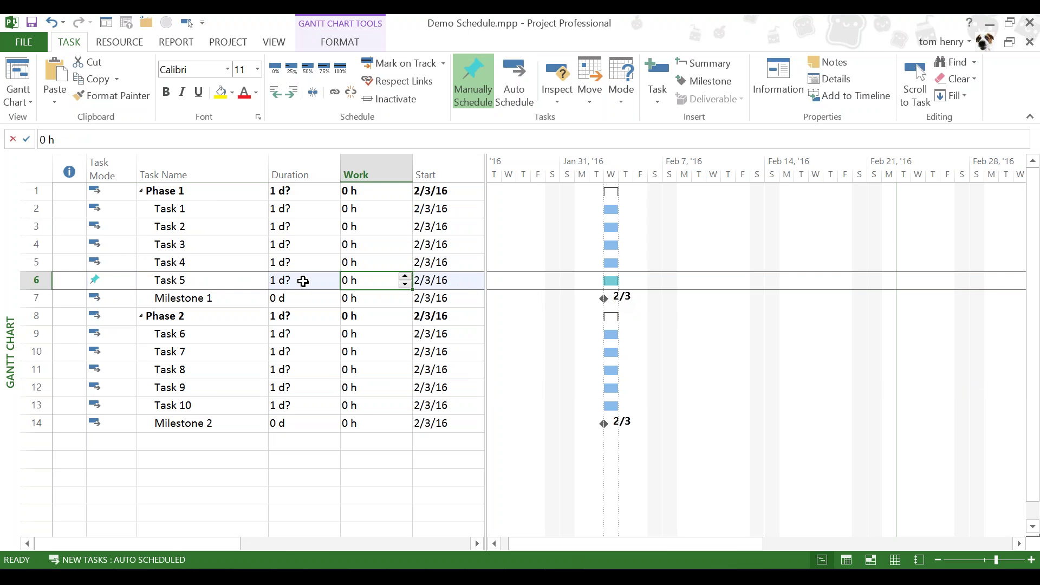
{"action": "left_click", "coordinate": [211, 357]}
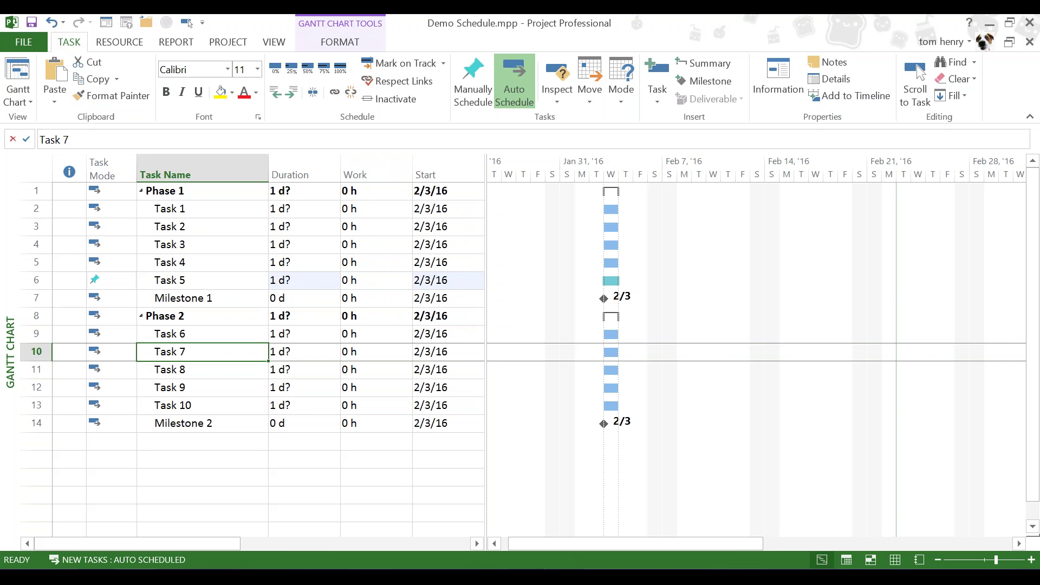
Set the Phase 1 durations of Task 1 to 3 days and Task 2 to 1 day
{"action": "left_click_drag", "start_coordinate": [483, 233], "coordinate": [678, 226]}
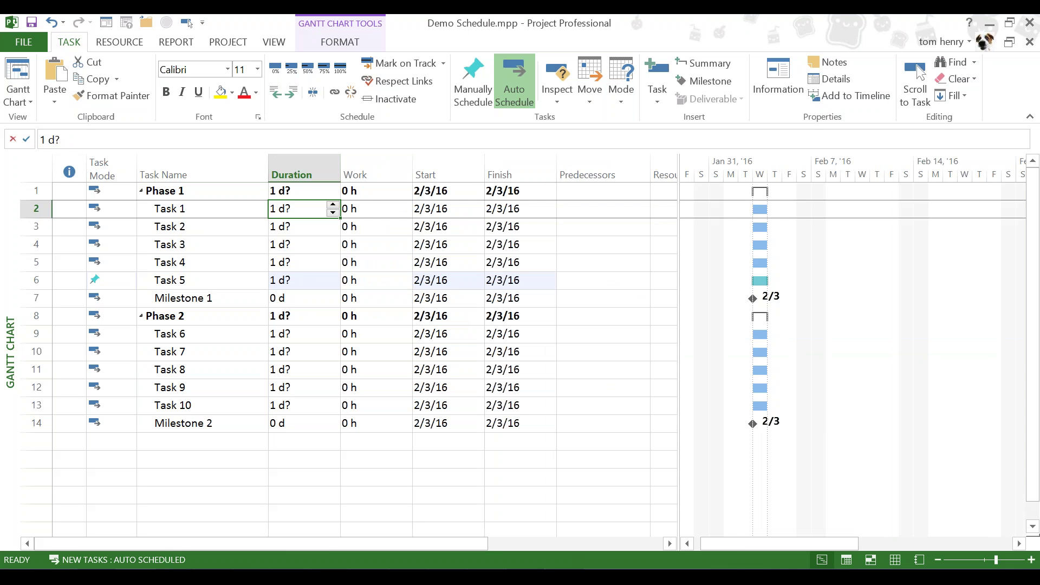
{"action": "left_click", "coordinate": [333, 205]}
{"action": "left_click", "coordinate": [333, 205]}
{"action": "left_click", "coordinate": [315, 229]}
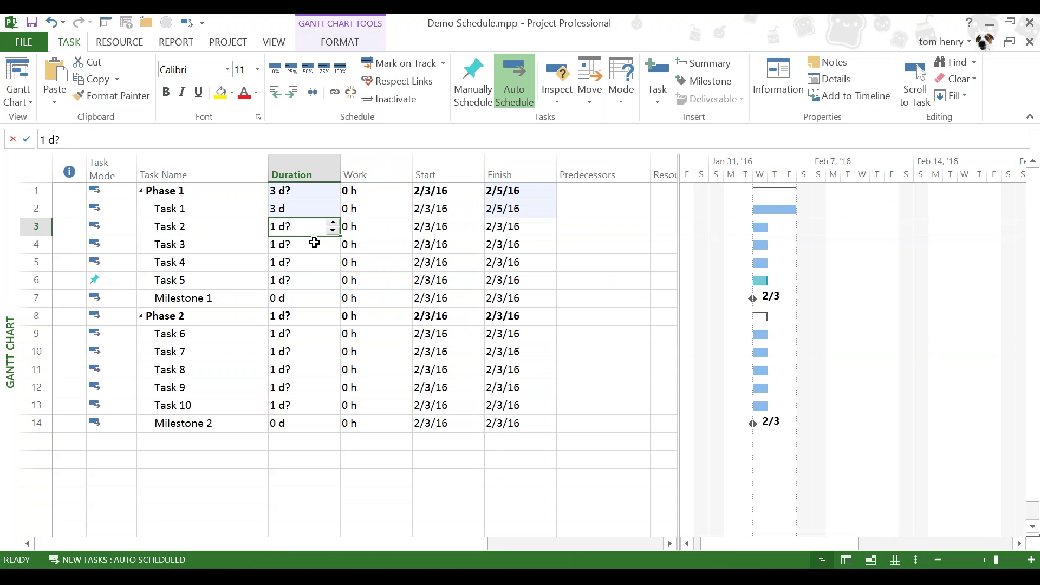
{"action": "type", "text": "1 d"}
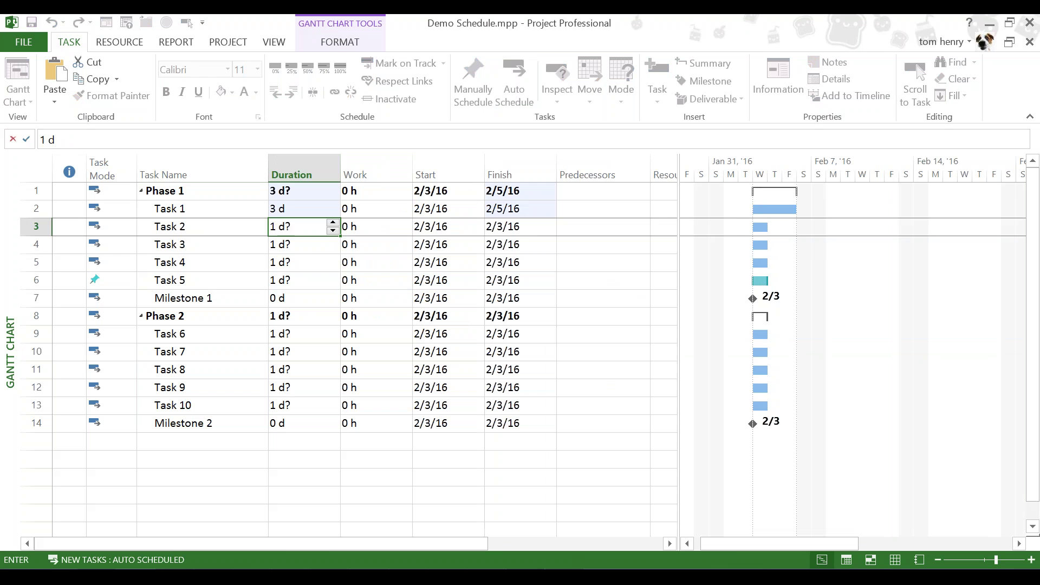
{"action": "key", "text": "Return"}
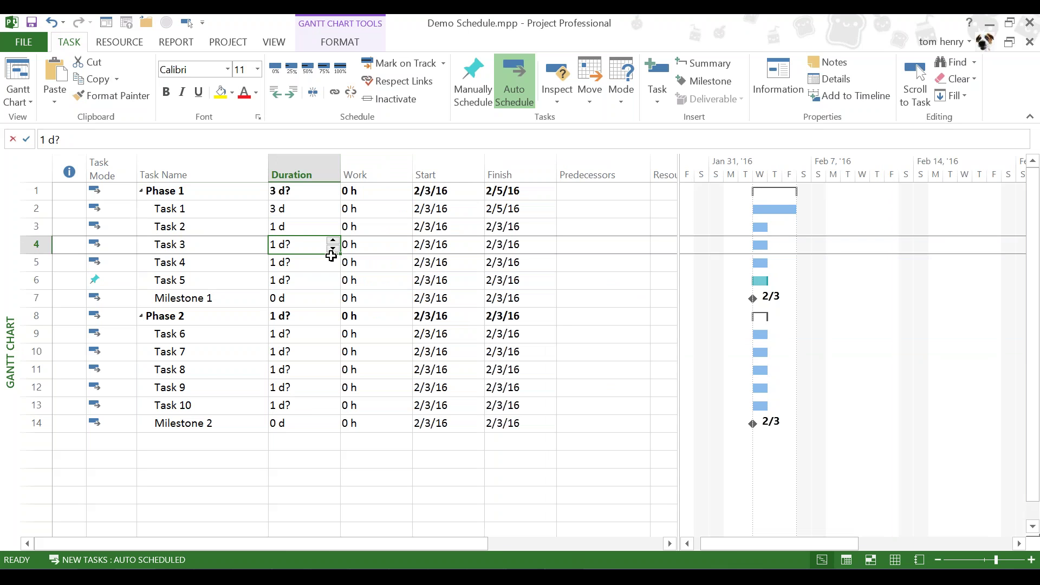
Set the Phase 1 durations of Task 3 to 4 days, Task 4 to 1 day and Task 5 to 5 days
{"action": "type", "text": "4 d"}
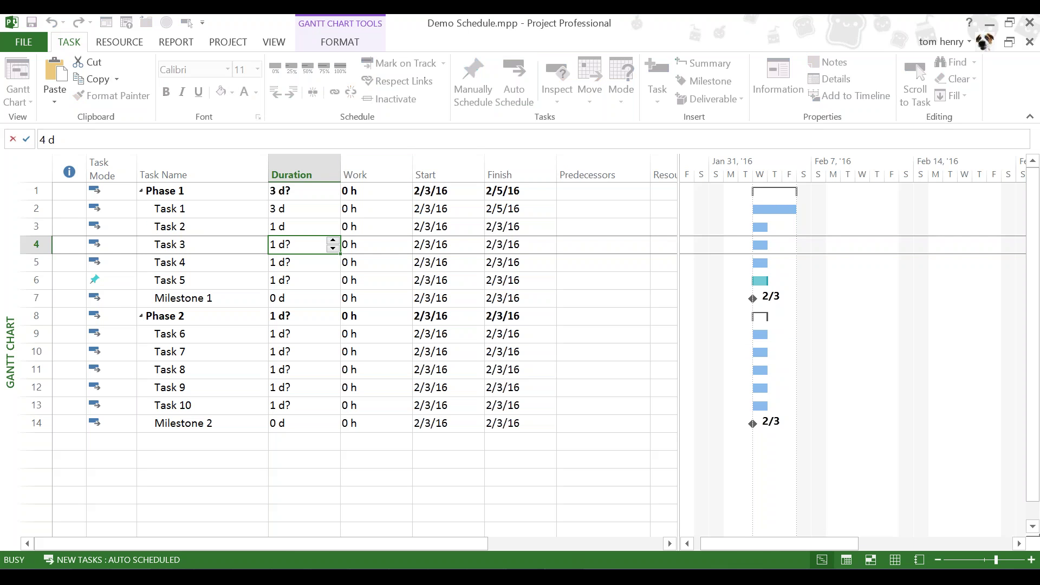
{"action": "key", "text": "Return"}
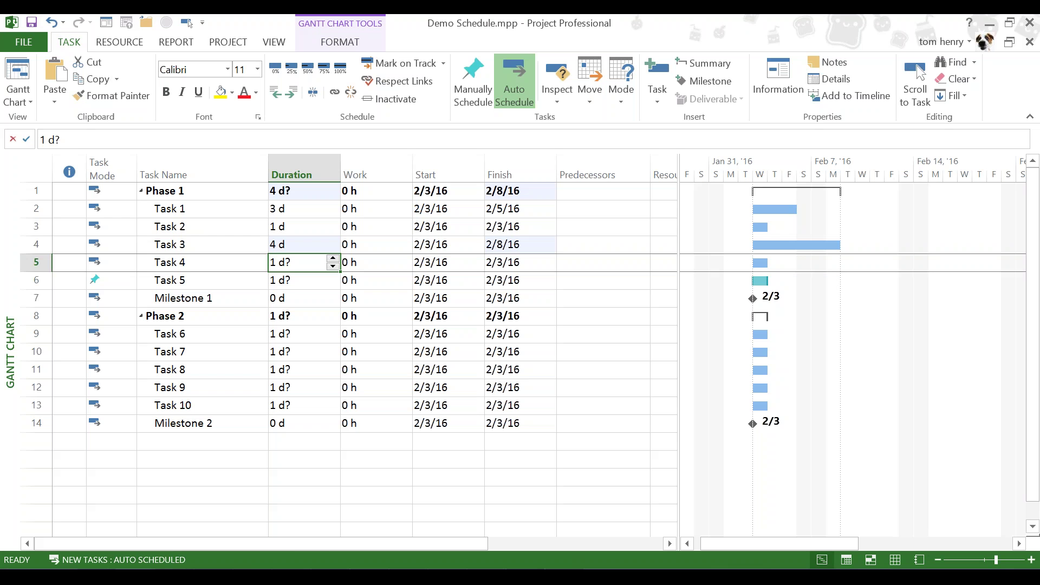
{"action": "type", "text": "1 d"}
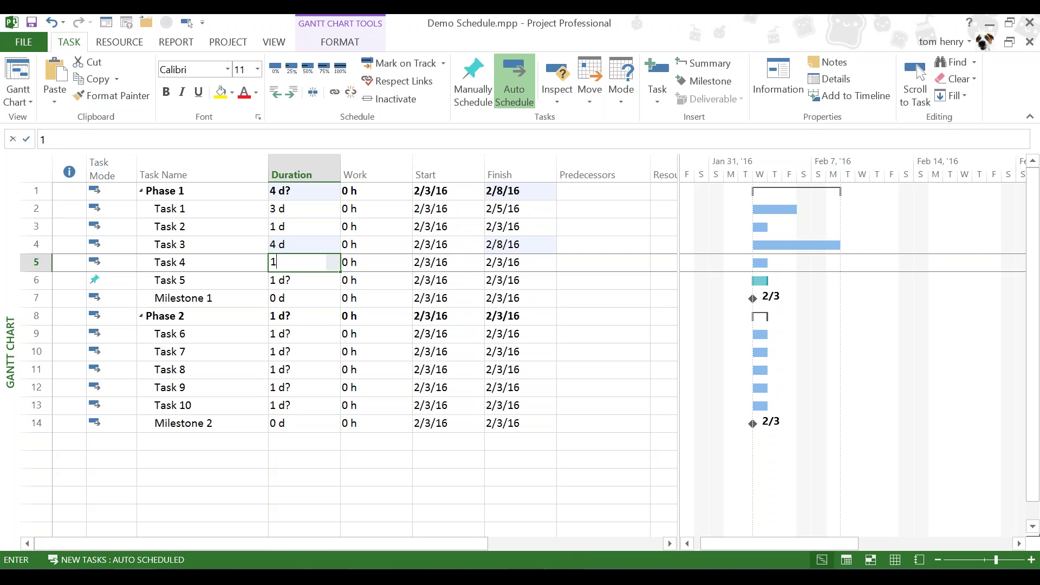
{"action": "key", "text": "Return"}
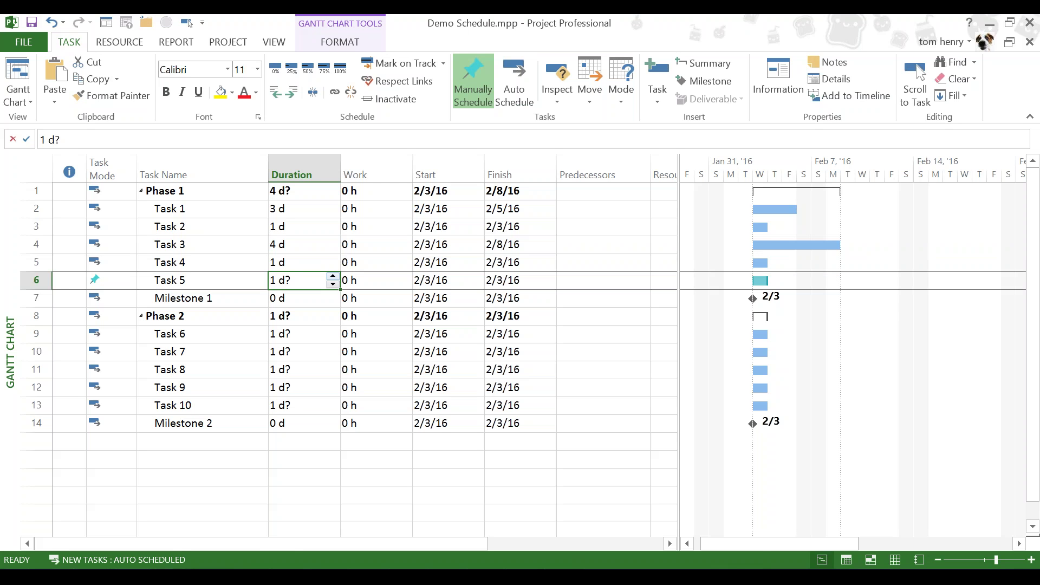
{"action": "type", "text": "5"}
{"action": "key", "text": "Return"}
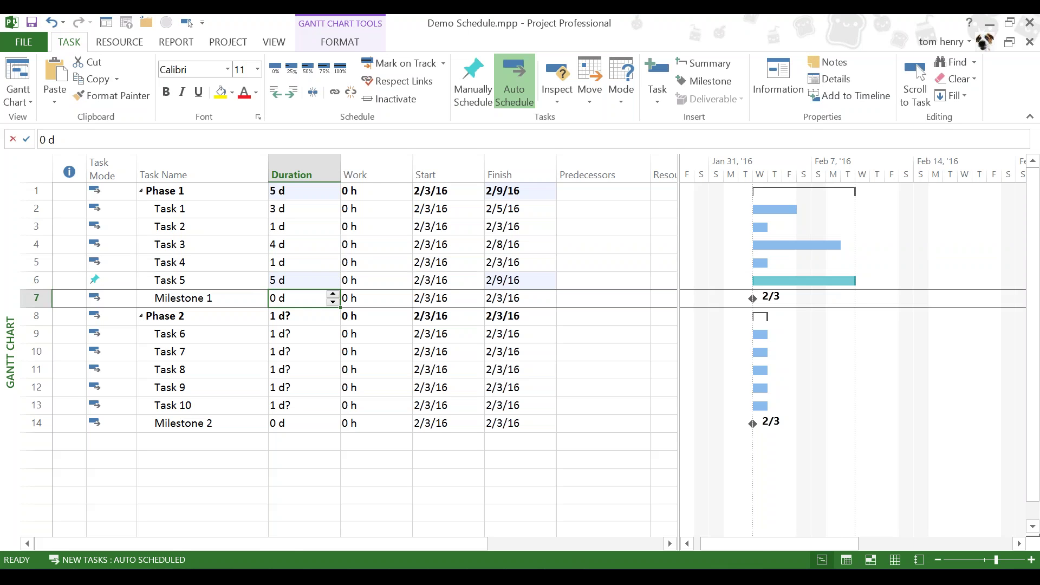
Set the Phase 2 durations of Task 6 to 4 days and Task 7 to 3 days
{"action": "key", "text": "Return"}
{"action": "key", "text": "Return"}
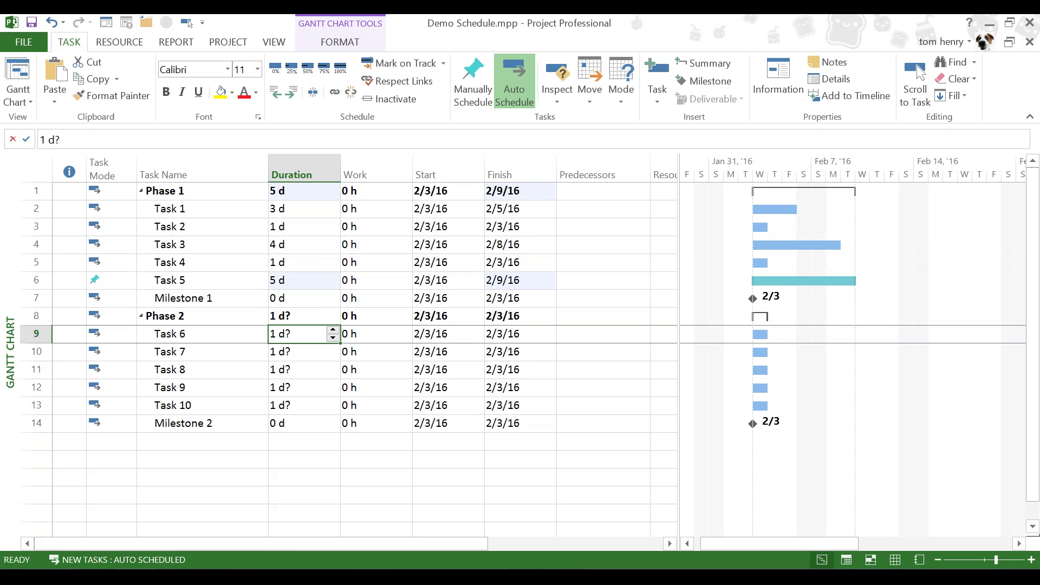
{"action": "type", "text": "4"}
{"action": "key", "text": "Return"}
{"action": "type", "text": "3"}
{"action": "key", "text": "Return"}
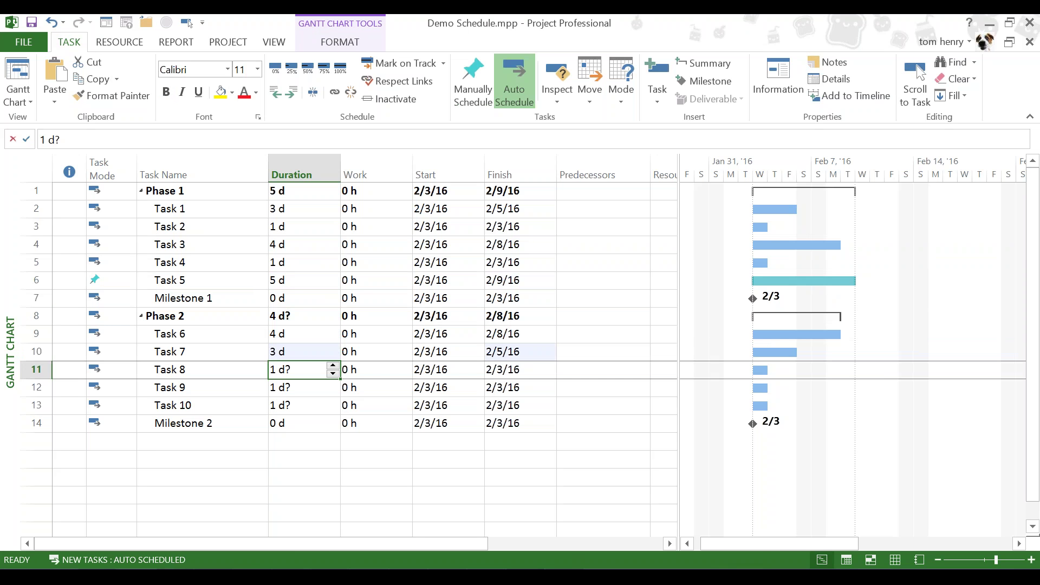
Set the Phase 2 durations of Task 8 to 7 days, Task 9 to 2 days and Task 10 to 1 day
{"action": "type", "text": "7"}
{"action": "key", "text": "Return"}
{"action": "type", "text": "2"}
{"action": "key", "text": "Return"}
{"action": "type", "text": "1"}
{"action": "key", "text": "Return"}
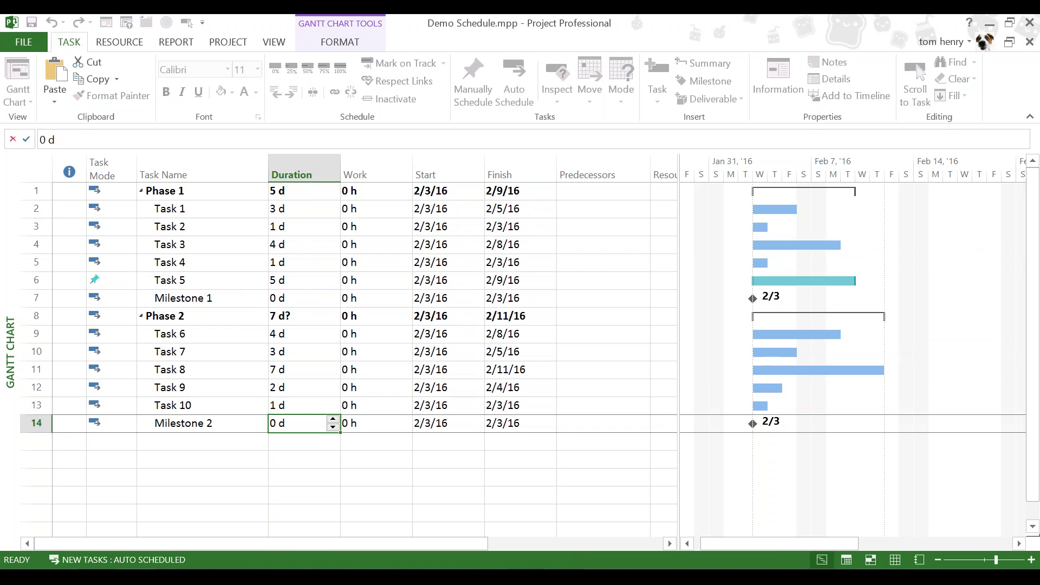
Go back up to Milestone 1's duration and widen the Gantt chart area to examine the task bars
{"action": "key", "text": "Up"}
{"action": "key", "text": "Up"}
{"action": "key", "text": "Up"}
{"action": "key", "text": "Up"}
{"action": "key", "text": "Up"}
{"action": "key", "text": "Up"}
{"action": "key", "text": "Up"}
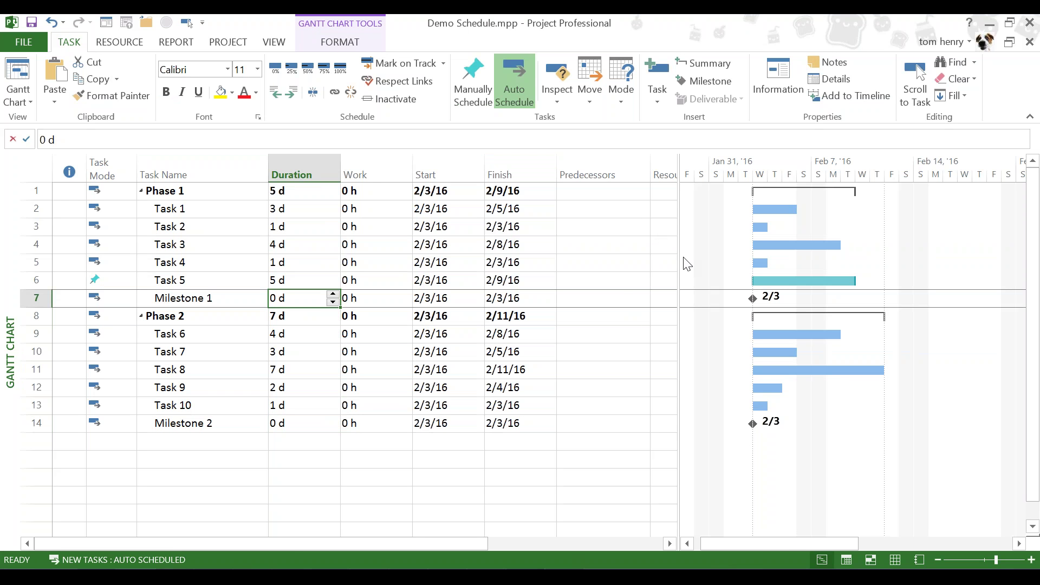
{"action": "left_click_drag", "start_coordinate": [683, 263], "coordinate": [599, 263]}
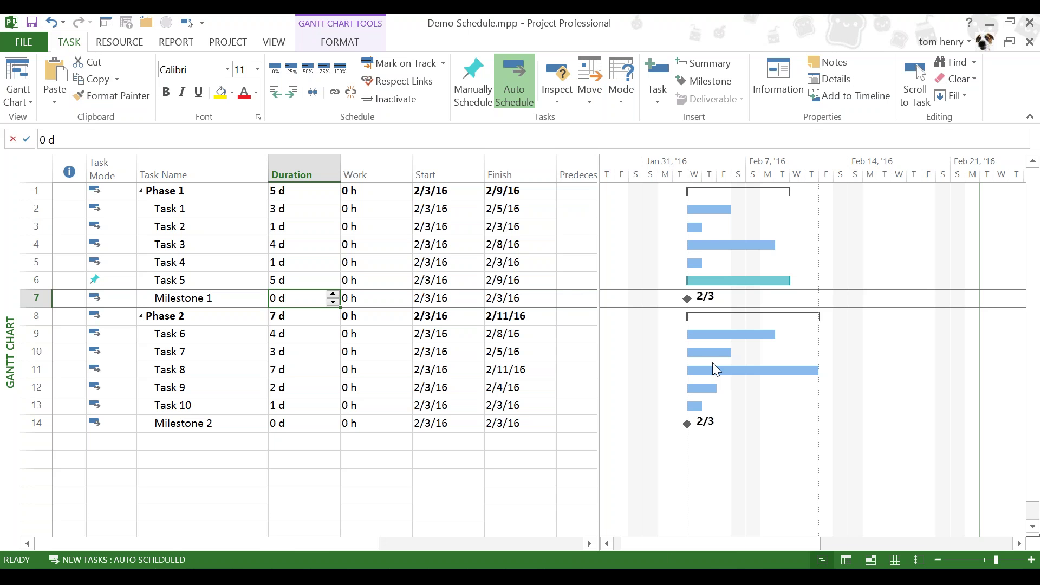
Set the Phase 1 work of Task 1 to 16 hours, Task 2 to 4 hours and Task 3 to 27 hours
{"action": "left_click", "coordinate": [364, 215]}
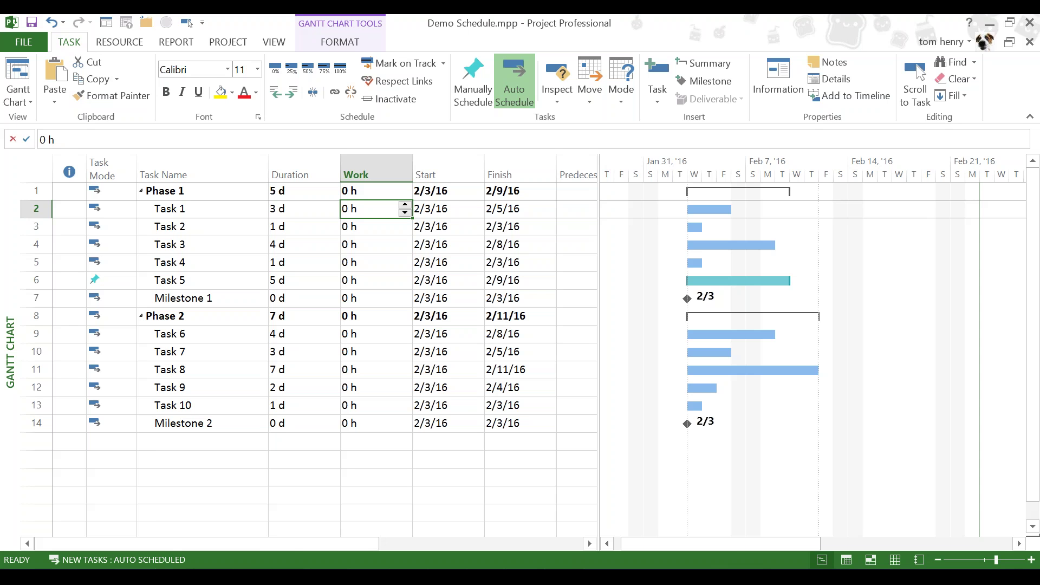
{"action": "type", "text": "16"}
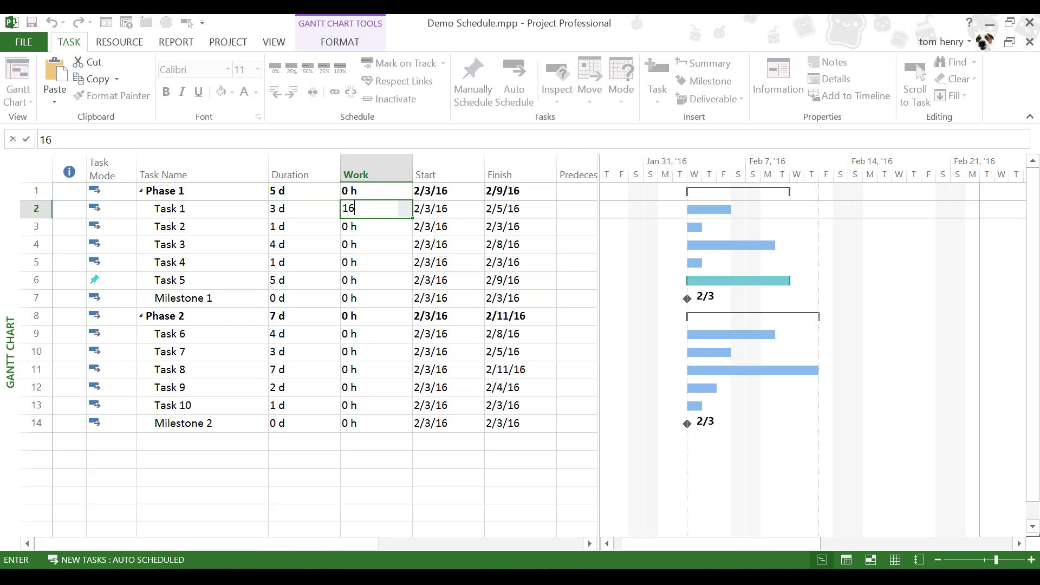
{"action": "key", "text": "Return"}
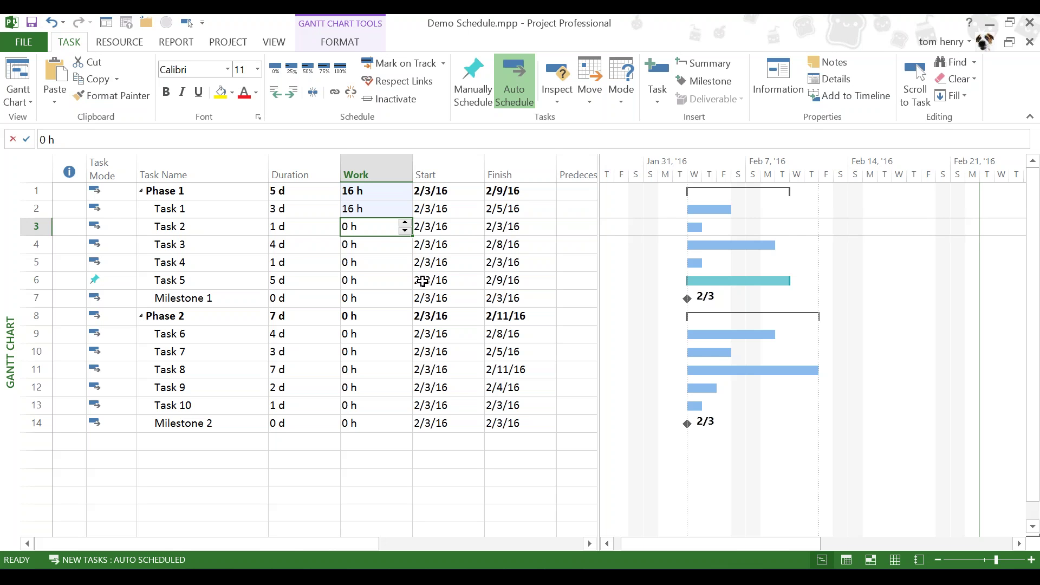
{"action": "type", "text": "4h"}
{"action": "key", "text": "Return"}
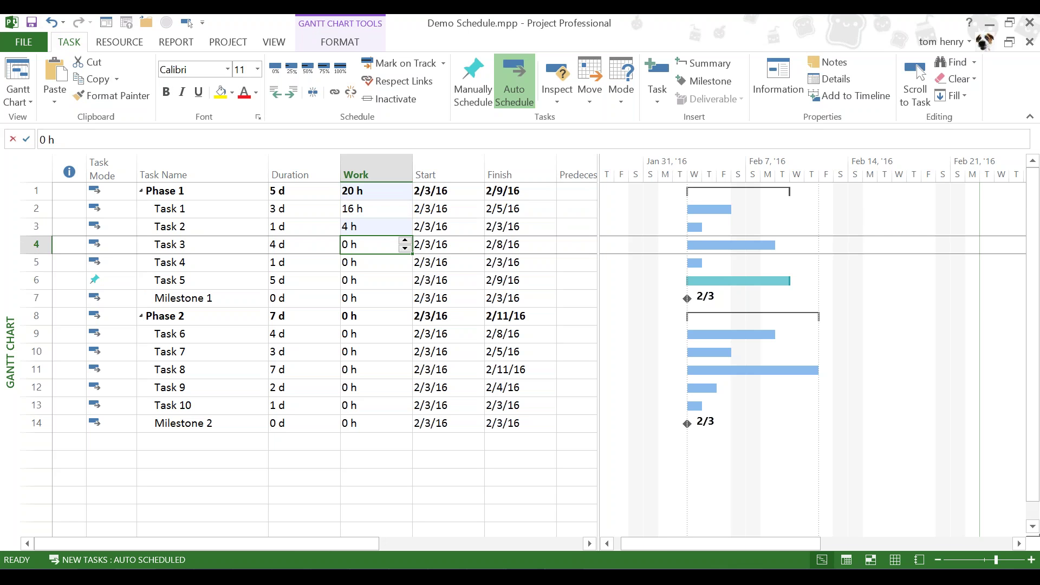
{"action": "type", "text": "27"}
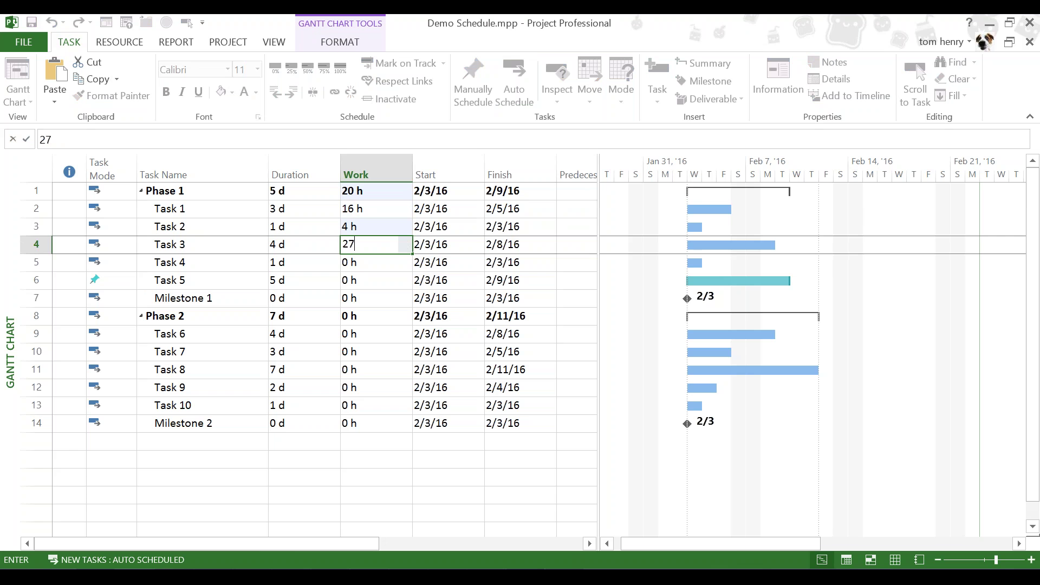
{"action": "key", "text": "Return"}
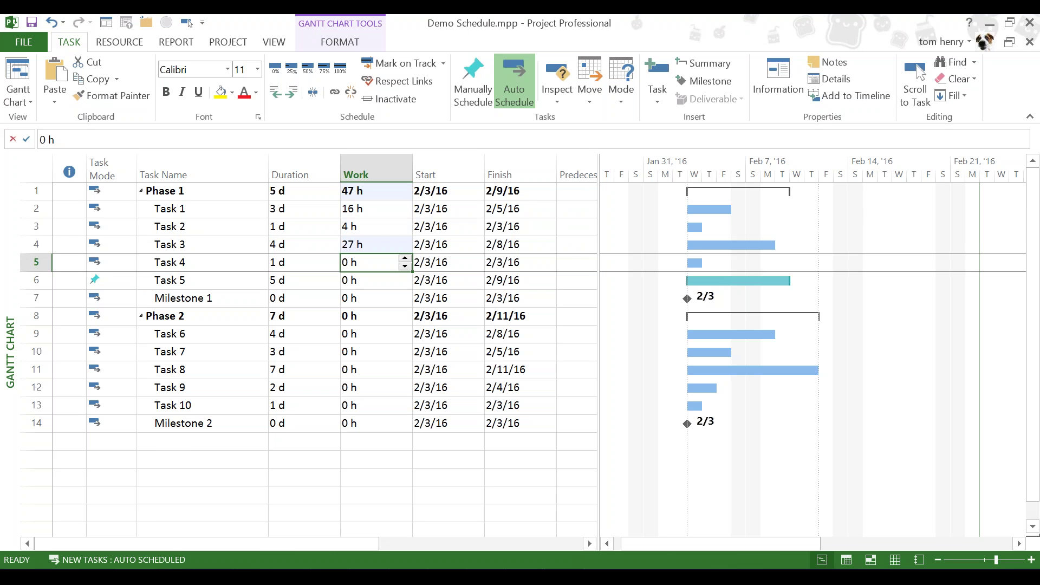
Set the Phase 1 work of Task 4 to 8 hours and Task 5 to 40 hours
{"action": "type", "text": "8"}
{"action": "key", "text": "Return"}
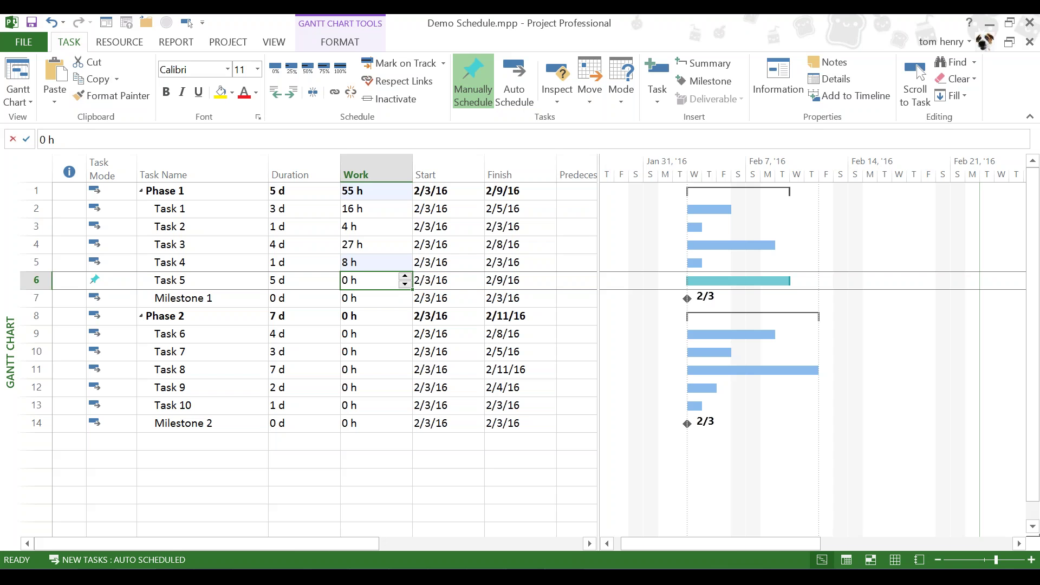
{"action": "type", "text": "40"}
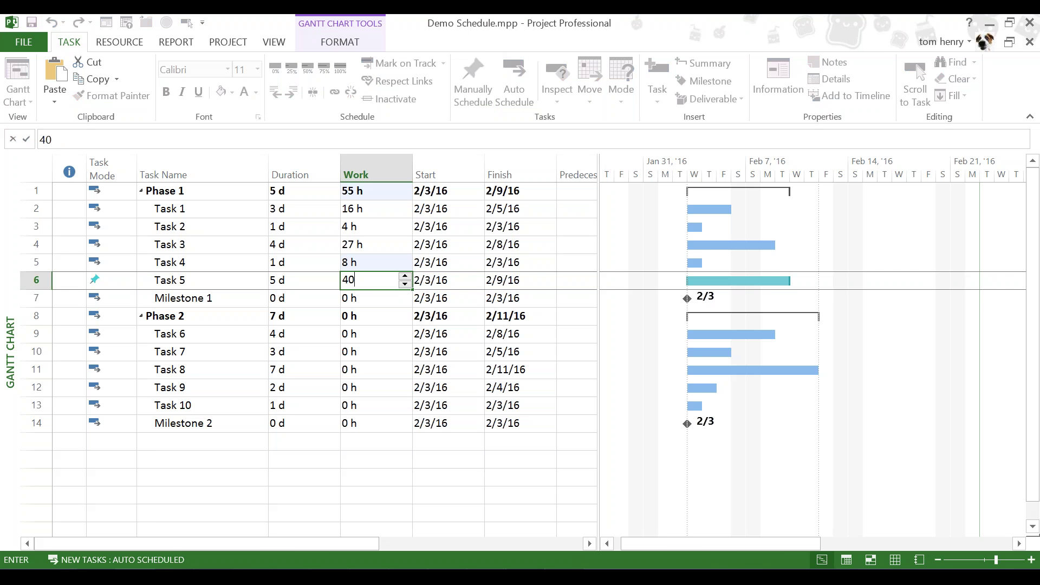
{"action": "key", "text": "Return"}
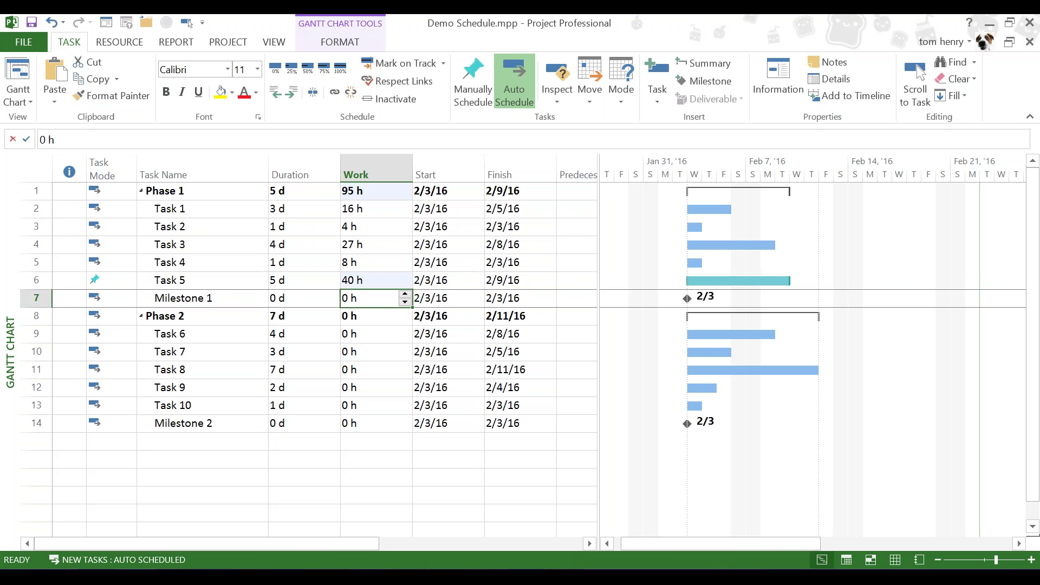
Set the work of Task 6 in Phase 2 to 50 hours
{"action": "key", "text": "Down"}
{"action": "key", "text": "Down"}
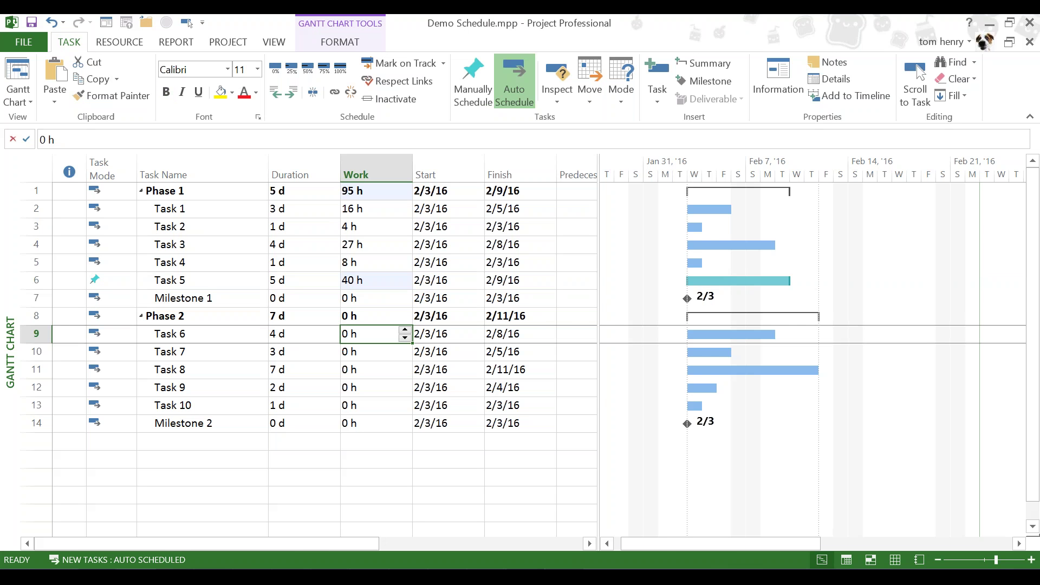
{"action": "type", "text": "50"}
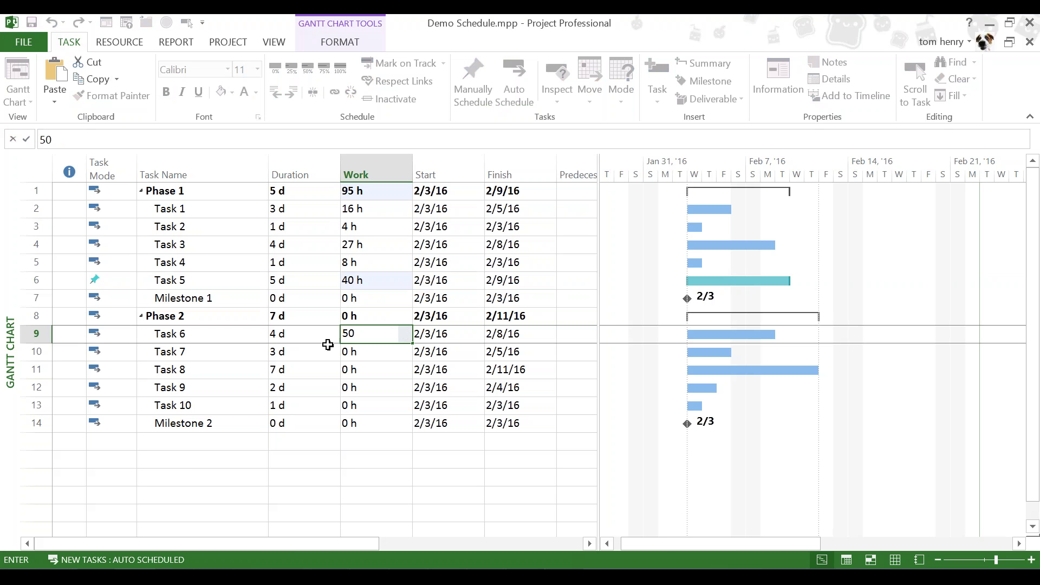
{"action": "left_click", "coordinate": [301, 386]}
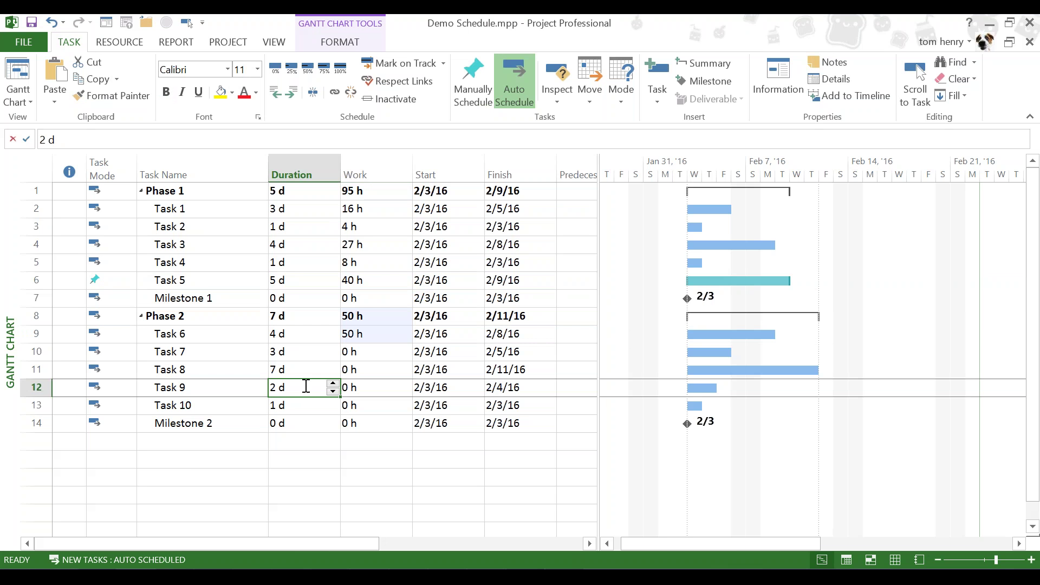
{"action": "left_click", "coordinate": [373, 334]}
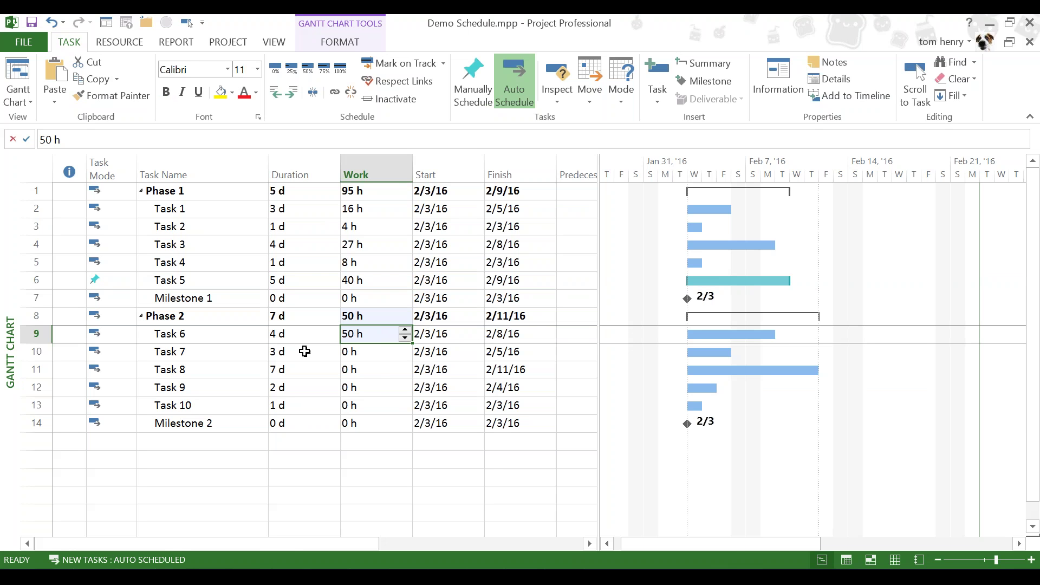
{"action": "left_click", "coordinate": [310, 385]}
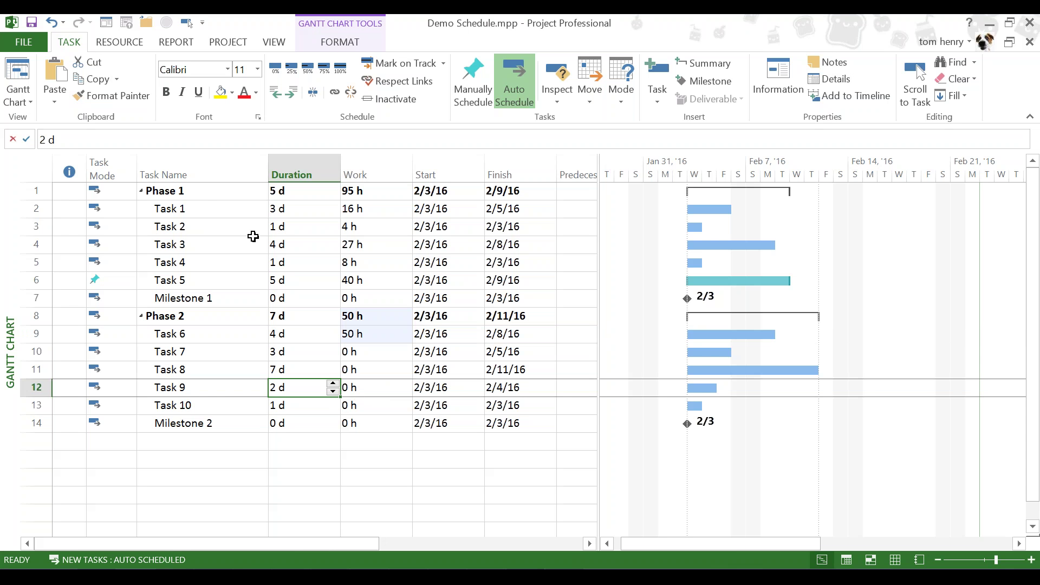
Link Task 1 through Task 5 and Milestone 1 in Phase 1 as one sequence of dependent tasks
{"action": "left_click", "coordinate": [200, 209]}
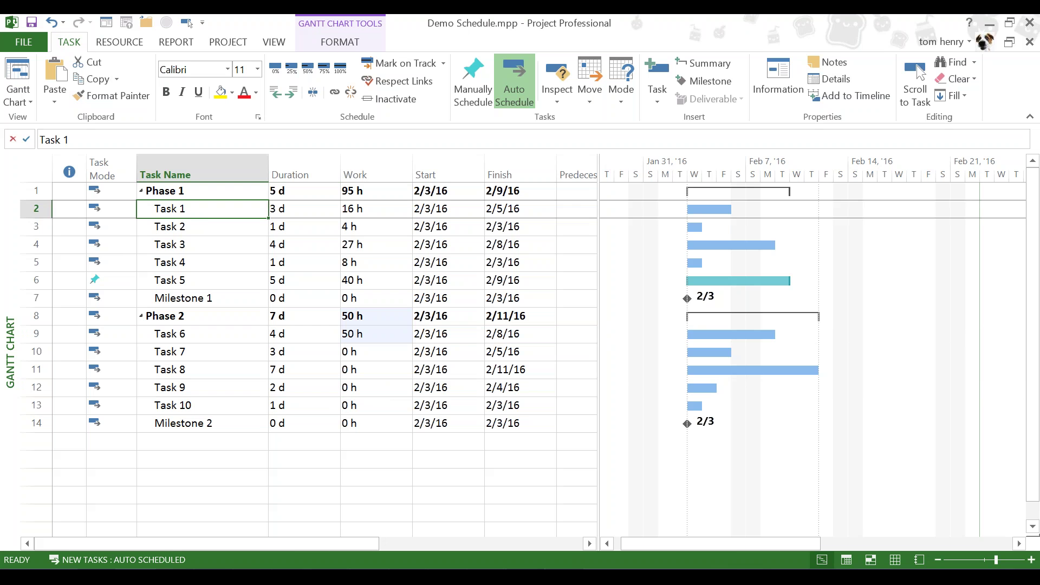
{"action": "left_click", "coordinate": [208, 244]}
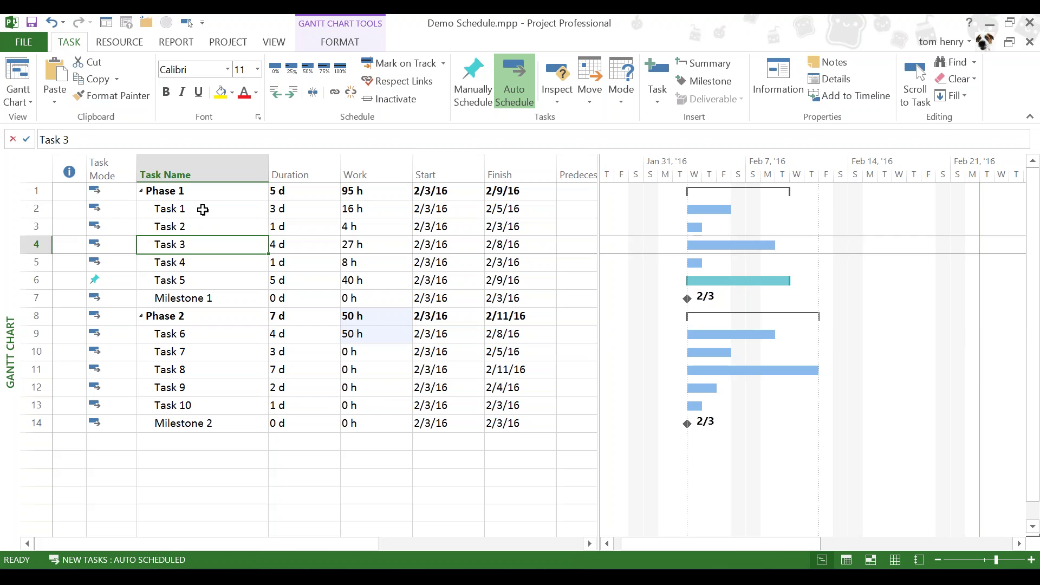
{"action": "left_click_drag", "start_coordinate": [202, 210], "coordinate": [220, 291]}
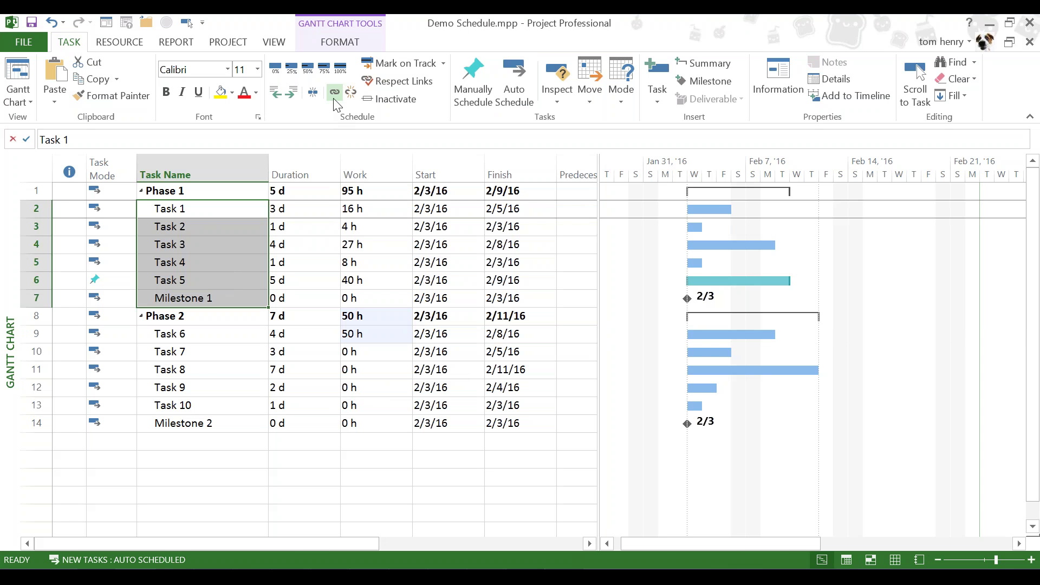
{"action": "left_click", "coordinate": [205, 212]}
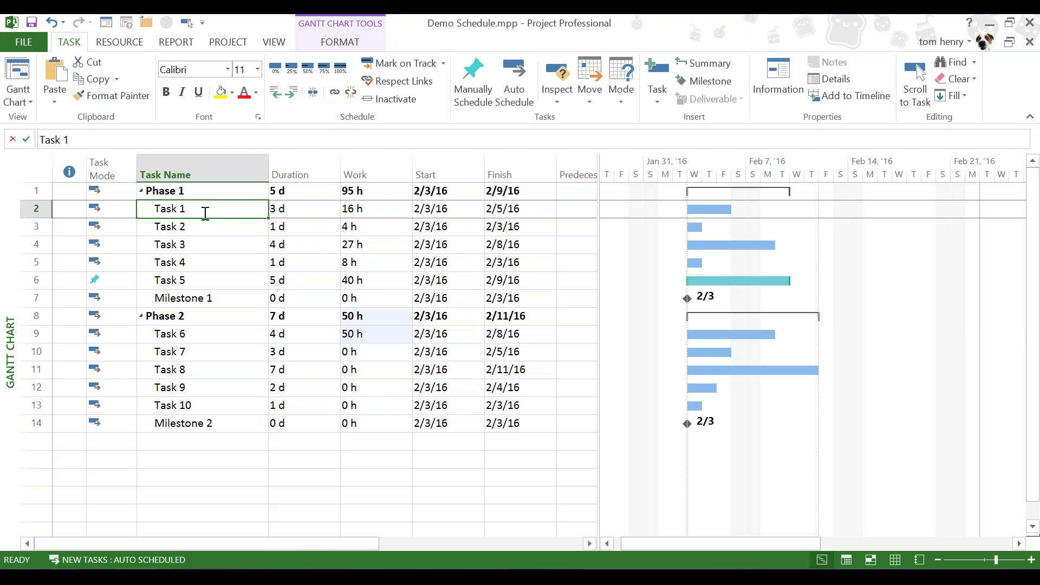
{"action": "left_click", "coordinate": [225, 238]}
{"action": "left_click_drag", "start_coordinate": [226, 214], "coordinate": [228, 297]}
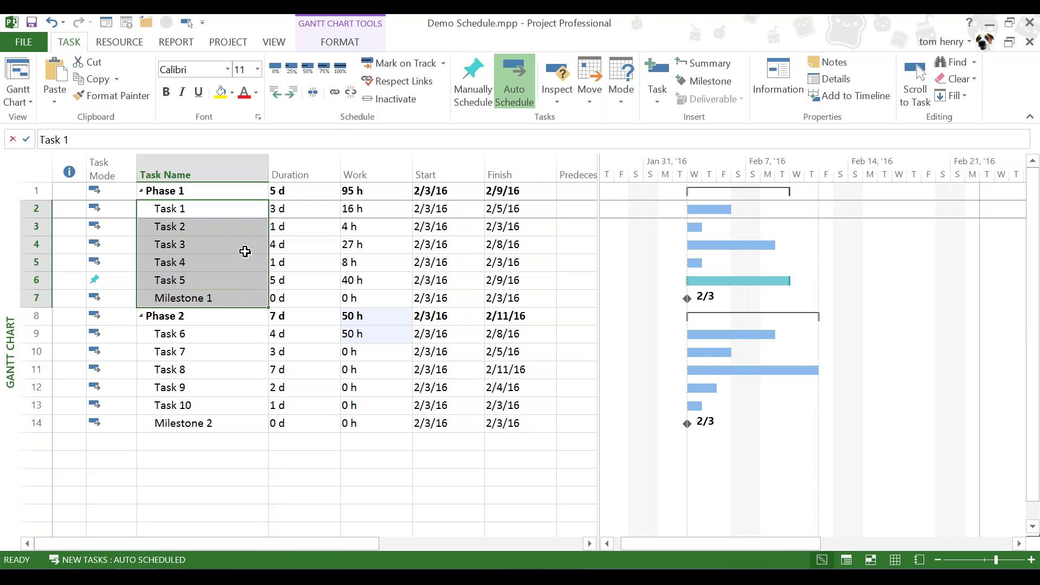
{"action": "left_click", "coordinate": [336, 93]}
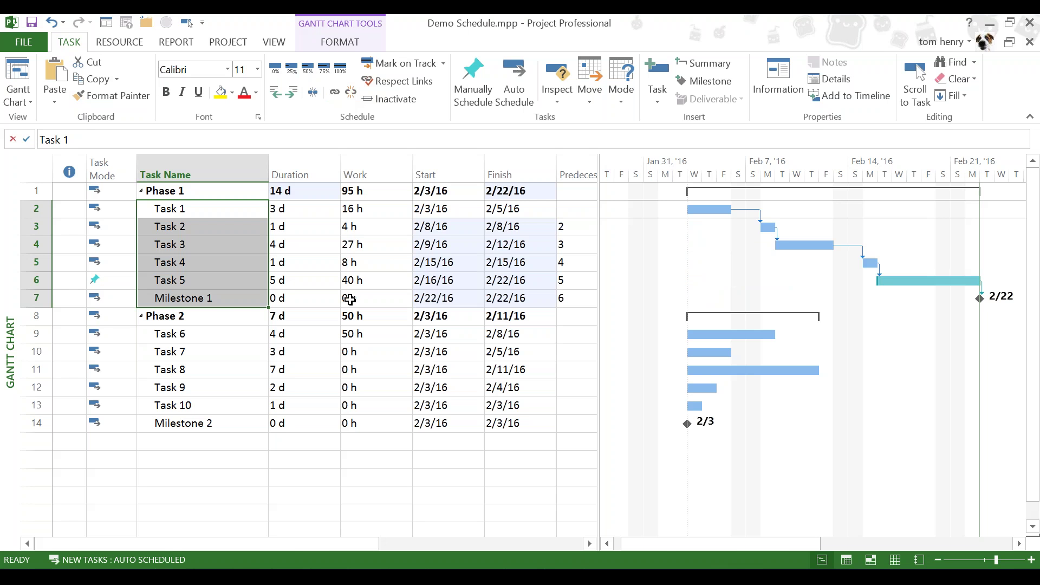
{"action": "left_click", "coordinate": [234, 298]}
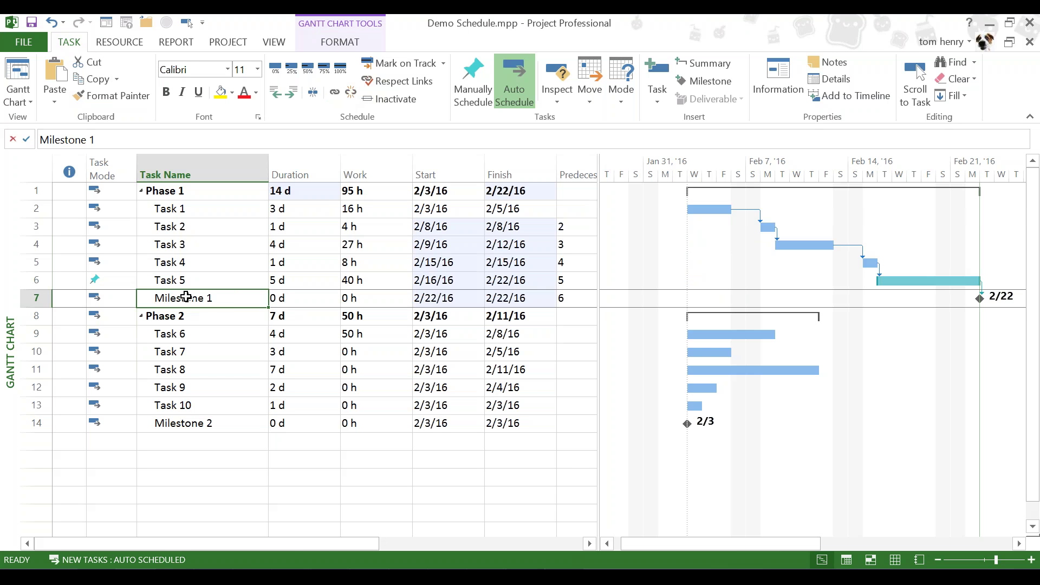
{"action": "left_click_drag", "start_coordinate": [186, 307], "coordinate": [186, 316]}
{"action": "left_click", "coordinate": [203, 268]}
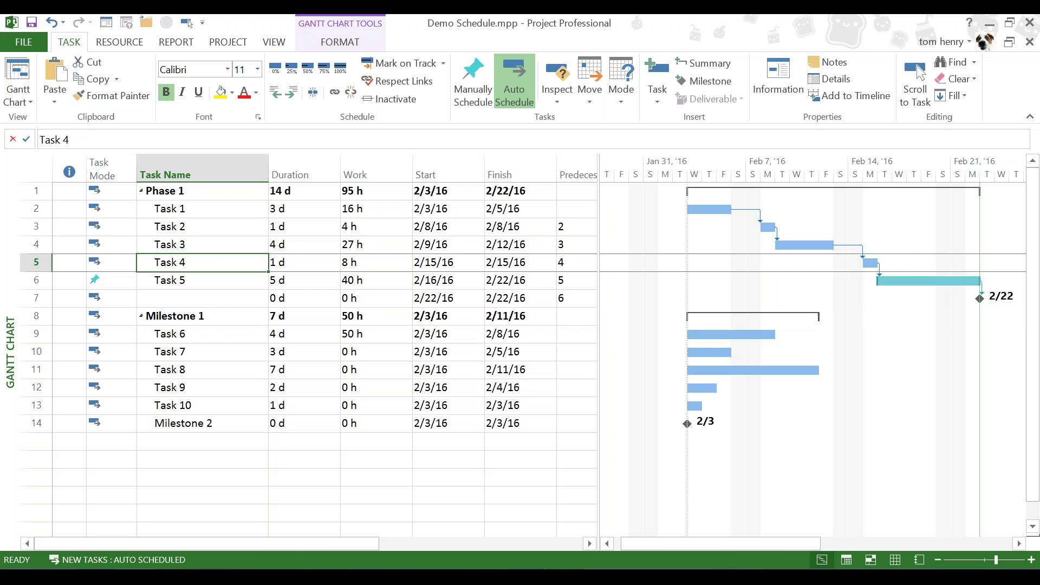
{"action": "key", "text": "ctrl+z"}
Link Milestone 1, Task 6, Milestone 2, Task 7, Task 8, Task 10 and Task 9 in that order
{"action": "left_click", "coordinate": [175, 298]}
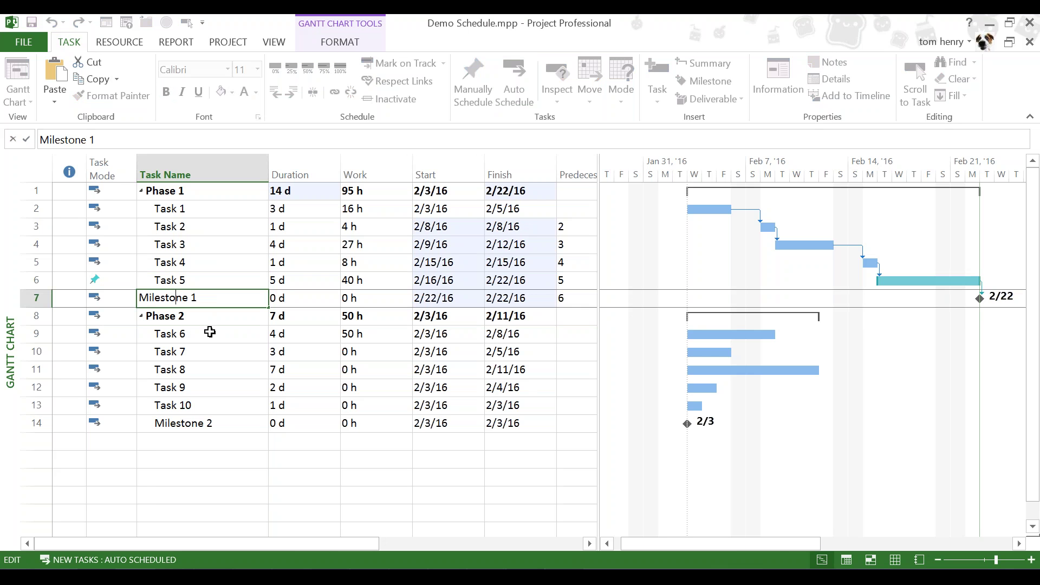
{"action": "left_click", "coordinate": [210, 333]}
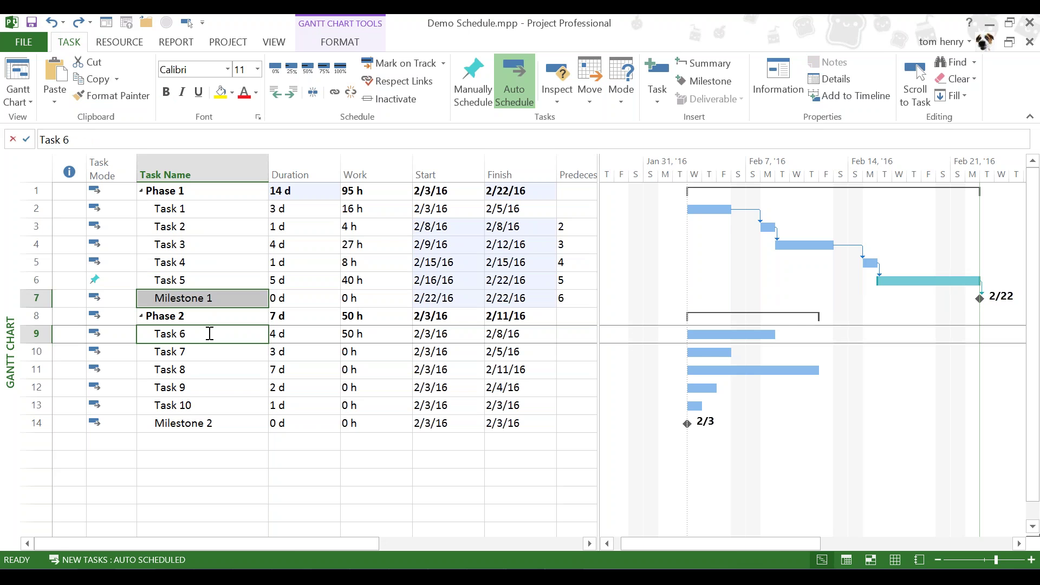
{"action": "left_click", "coordinate": [211, 422], "text": "ctrl"}
{"action": "left_click", "coordinate": [220, 351], "text": "ctrl"}
{"action": "left_click", "coordinate": [211, 370], "text": "ctrl"}
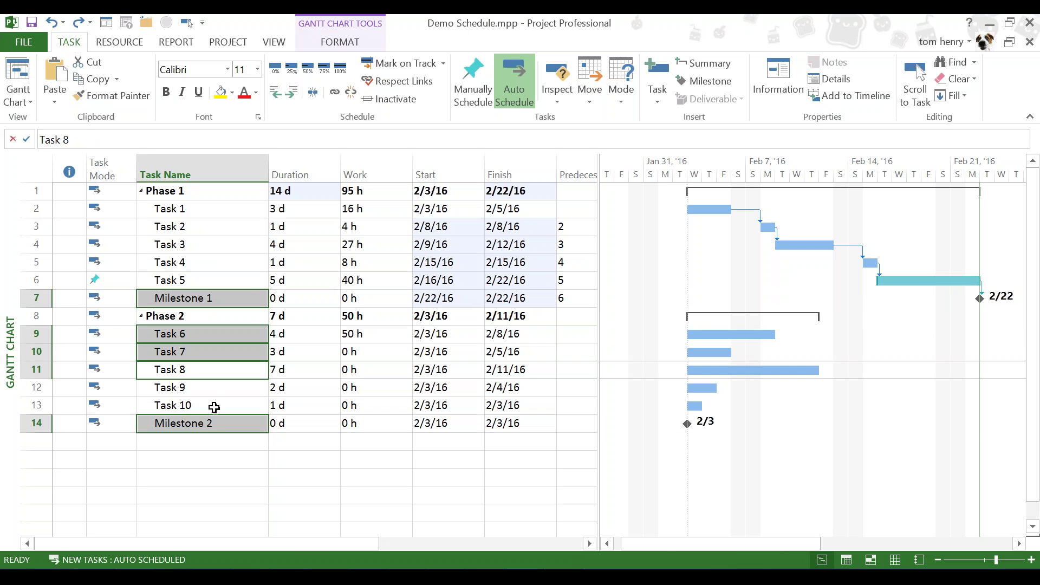
{"action": "left_click", "coordinate": [213, 405], "text": "ctrl"}
{"action": "left_click", "coordinate": [209, 388], "text": "ctrl"}
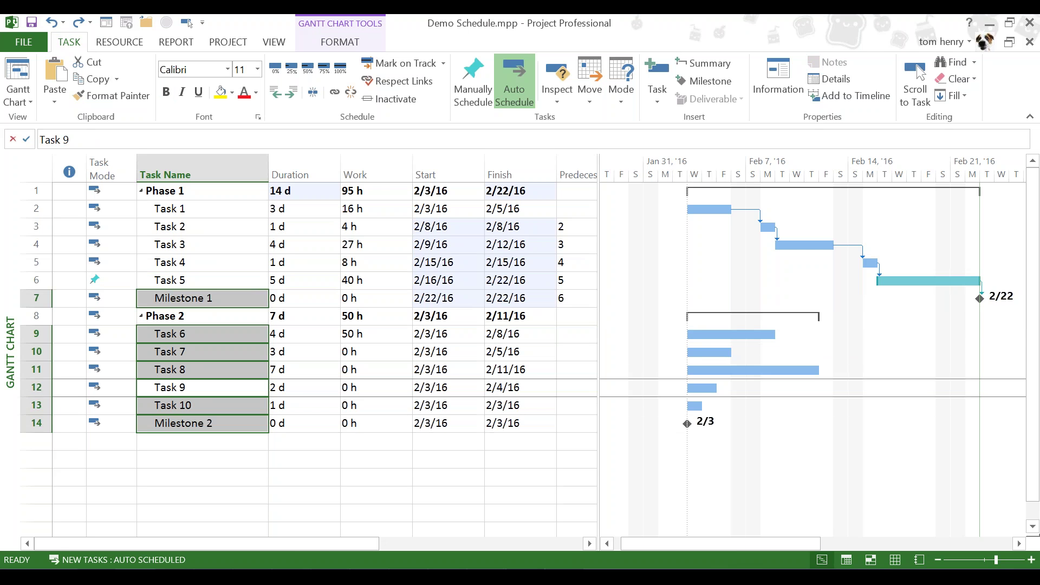
{"action": "left_click", "coordinate": [335, 92]}
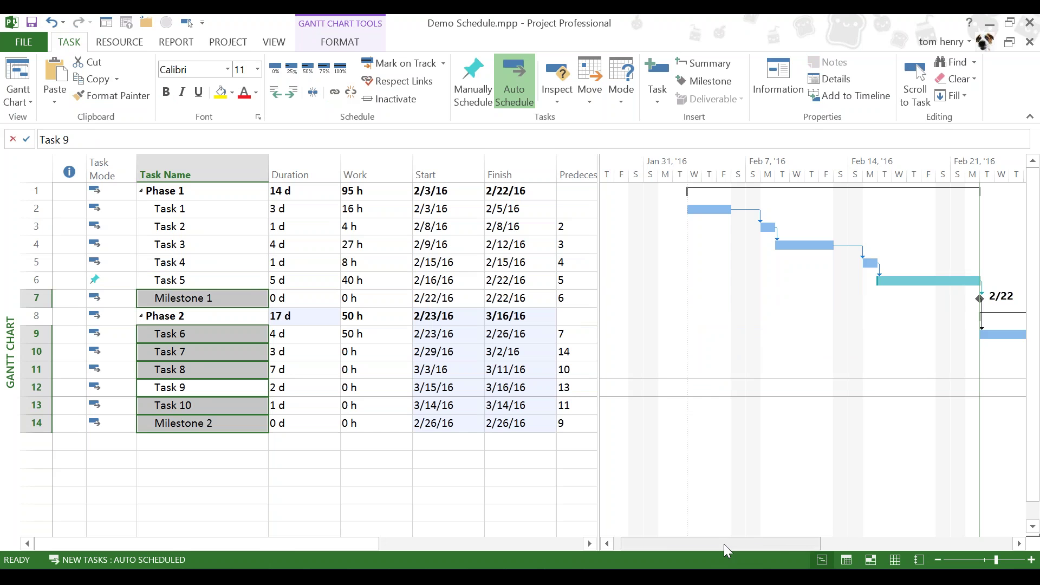
Zoom the Gantt chart to the selected tasks to examine their links, and undo the zoom
{"action": "left_click", "coordinate": [274, 46]}
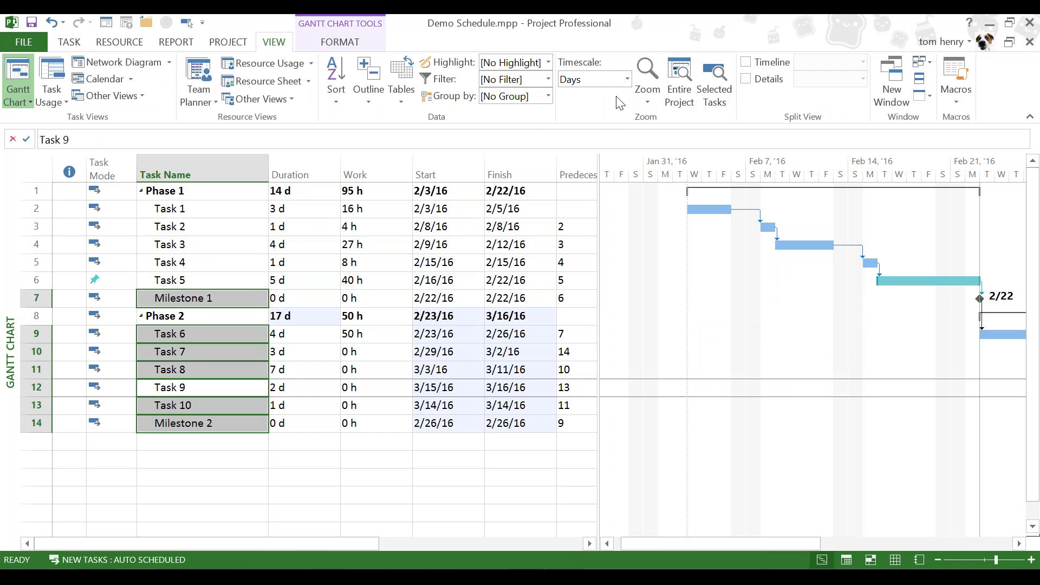
{"action": "left_click", "coordinate": [714, 78]}
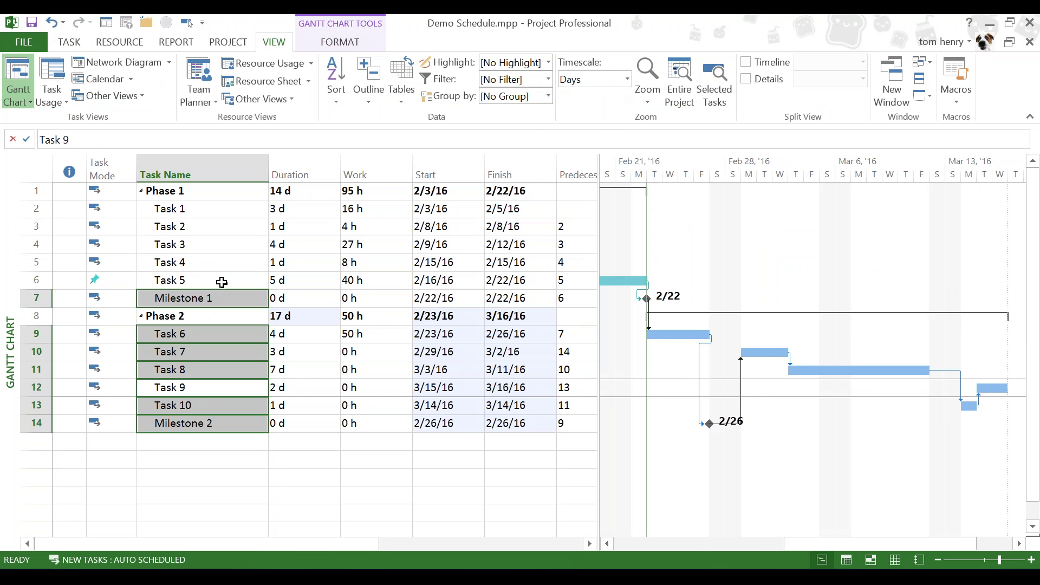
{"action": "key", "text": "ctrl+z"}
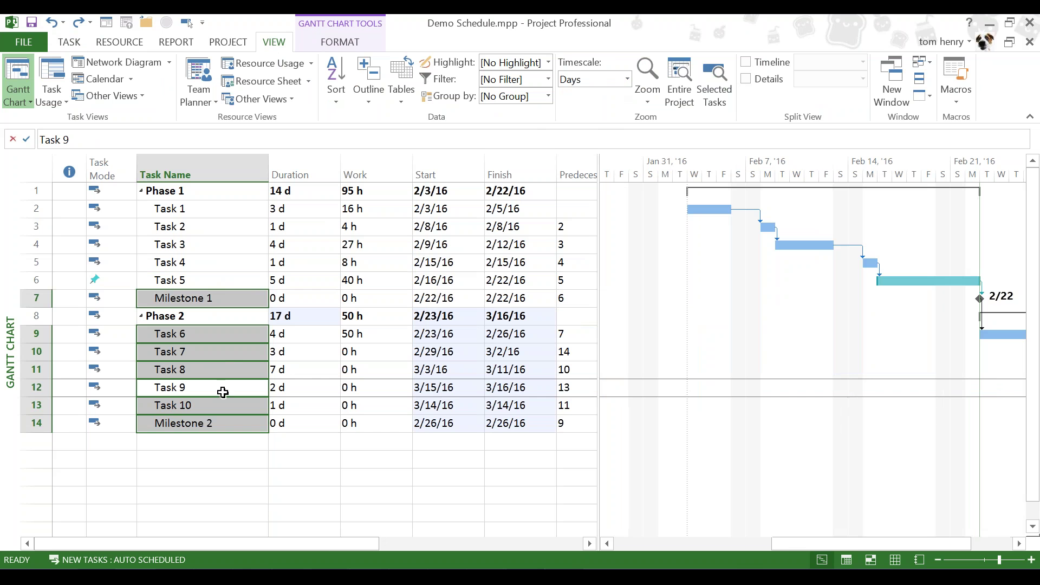
{"action": "left_click", "coordinate": [216, 387]}
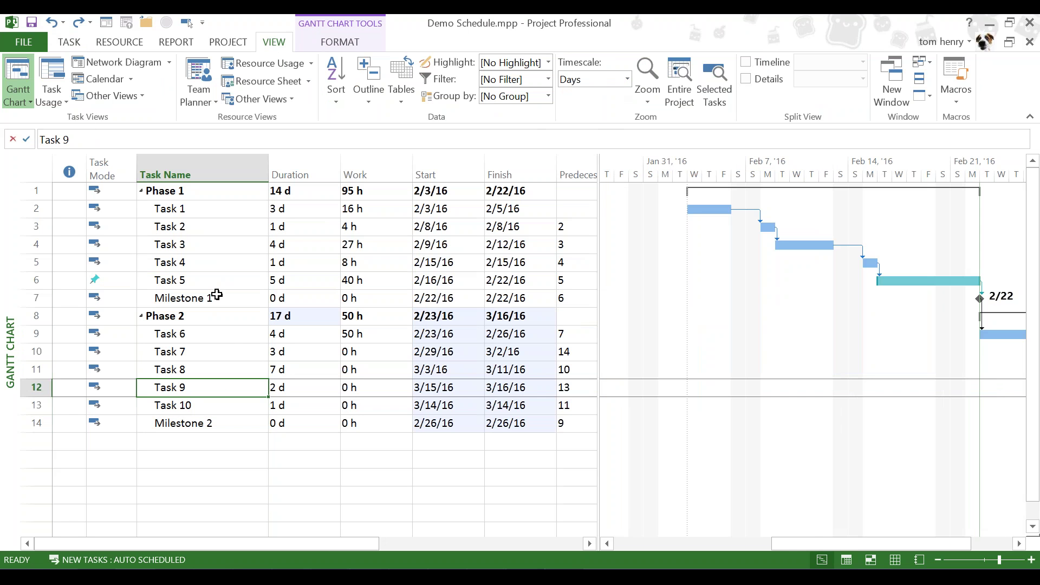
Link Task 6 in Phase 2 to Milestone 1 as its predecessor
{"action": "left_click", "coordinate": [212, 299]}
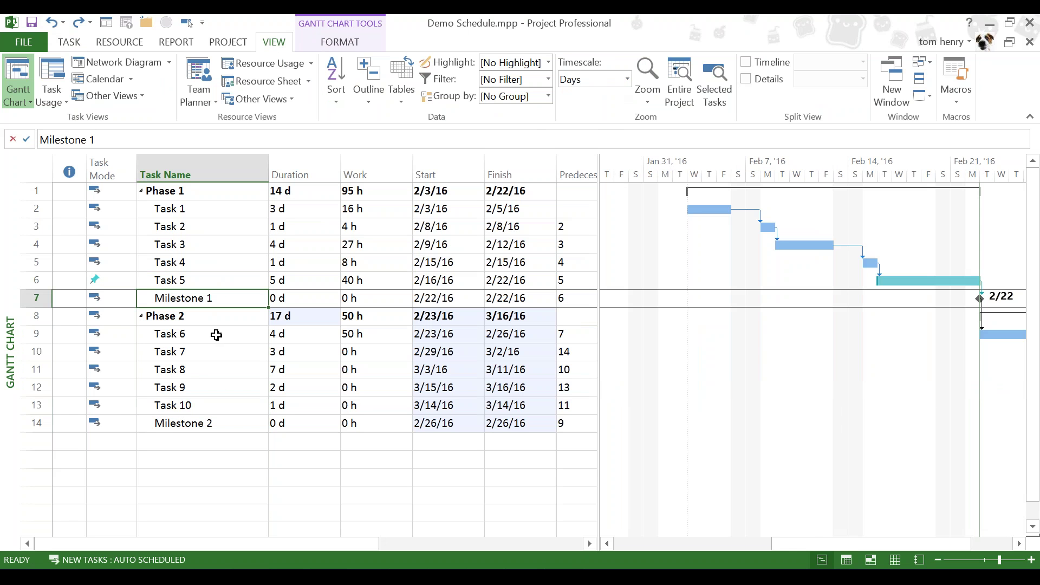
{"action": "left_click", "coordinate": [216, 334], "text": "ctrl"}
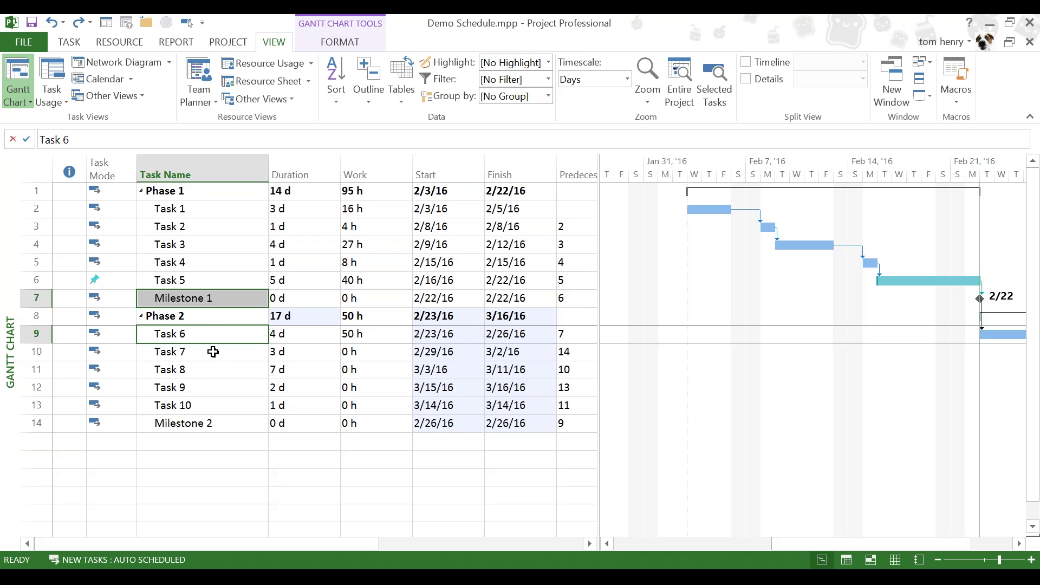
{"action": "left_click", "coordinate": [81, 42]}
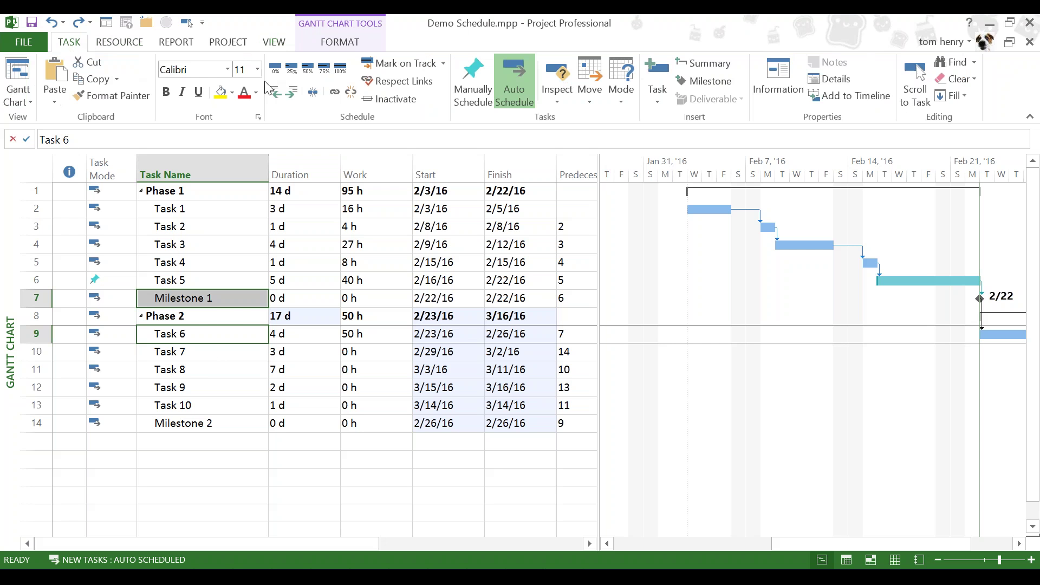
{"action": "left_click", "coordinate": [336, 93]}
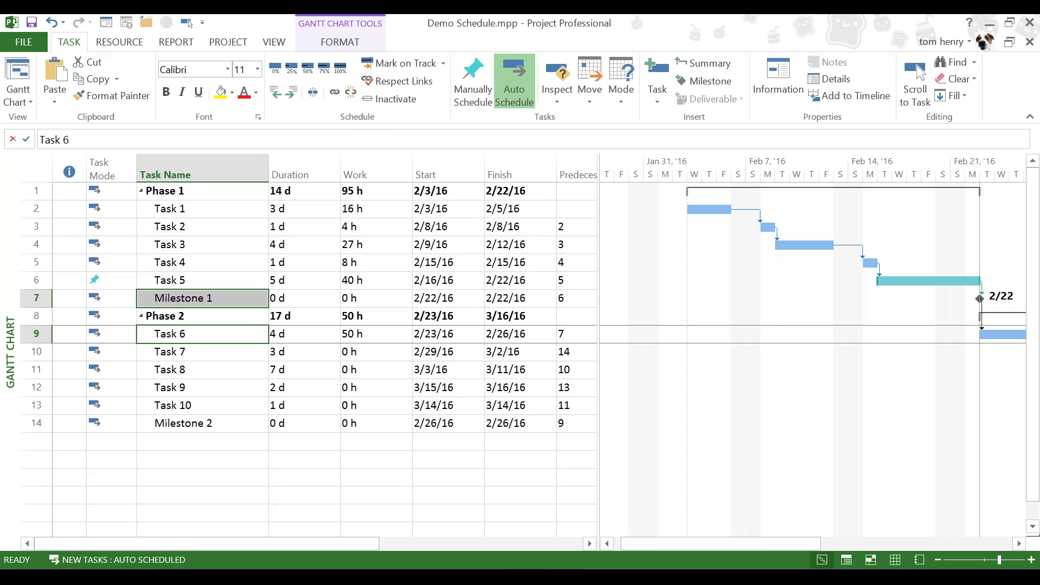
Try to link Task 6 through Milestone 2 in row order and show the entire project in the Gantt chart
{"action": "left_click", "coordinate": [221, 364]}
{"action": "left_click_drag", "start_coordinate": [219, 336], "coordinate": [234, 432]}
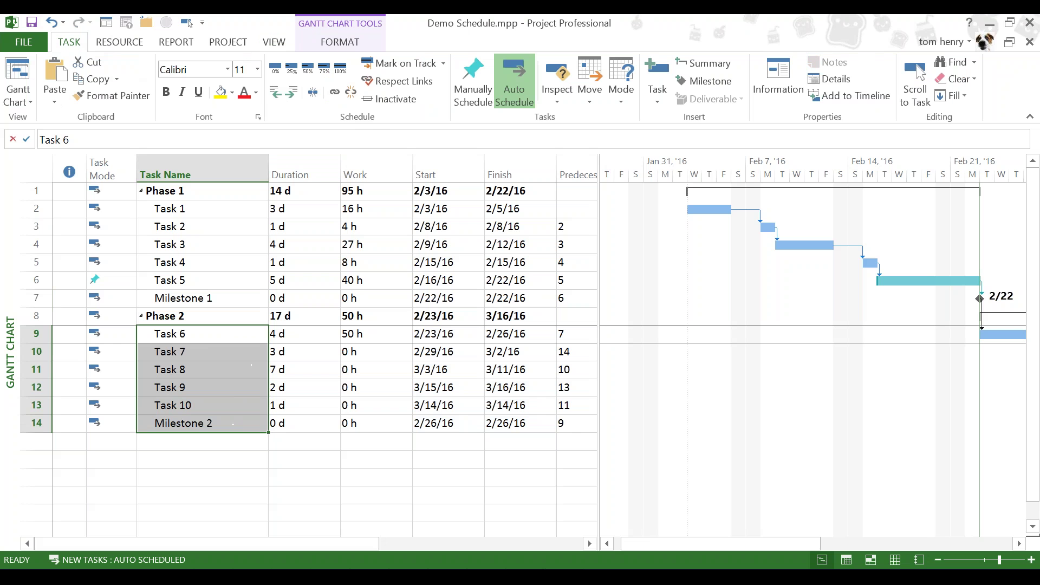
{"action": "left_click", "coordinate": [334, 93]}
{"action": "left_click", "coordinate": [271, 48]}
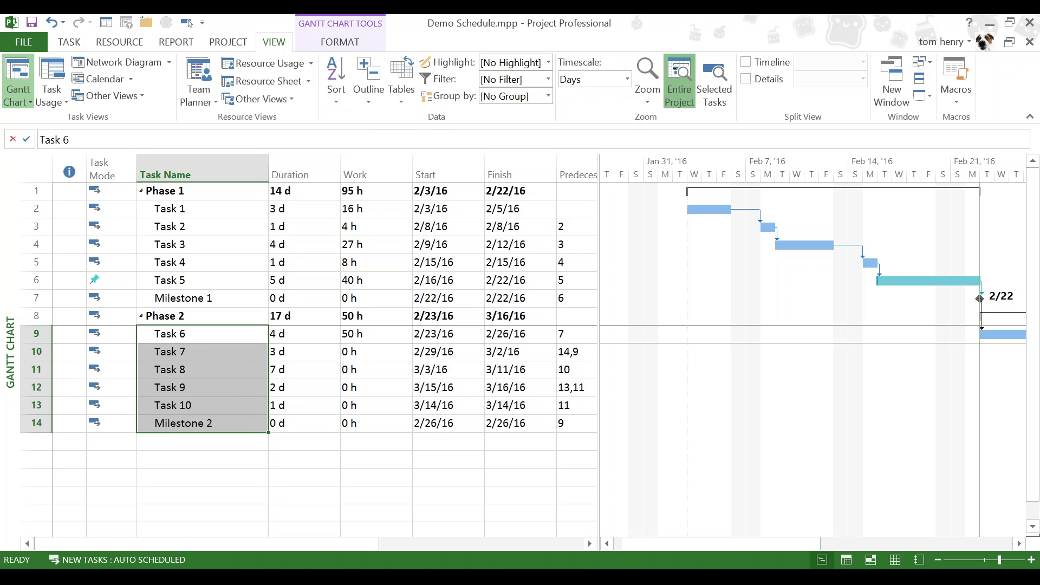
{"action": "left_click", "coordinate": [679, 82]}
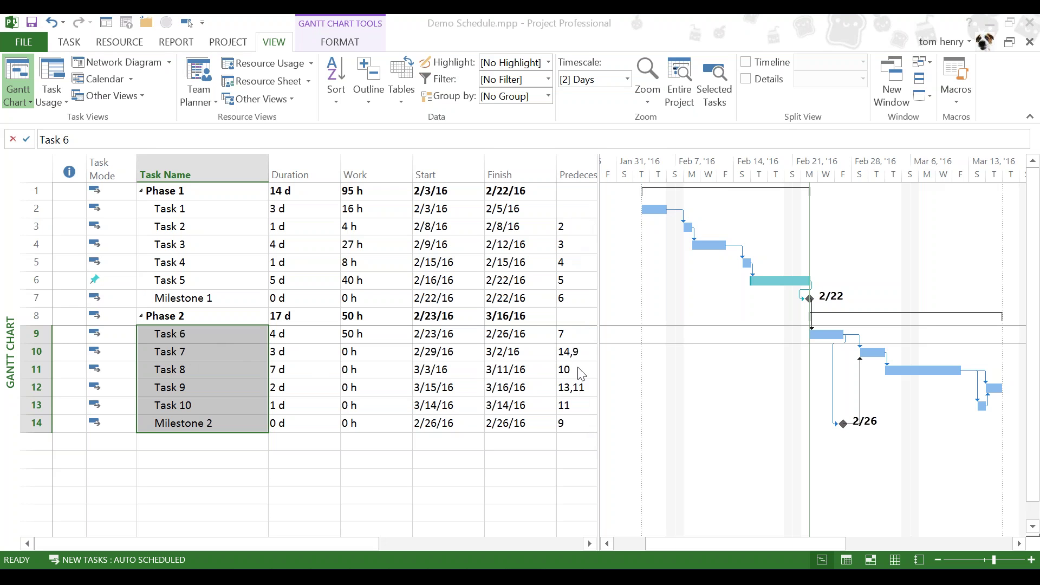
Clear the predecessors of all Phase 2 rows from Task 6 through Milestone 2
{"action": "left_click", "coordinate": [581, 335]}
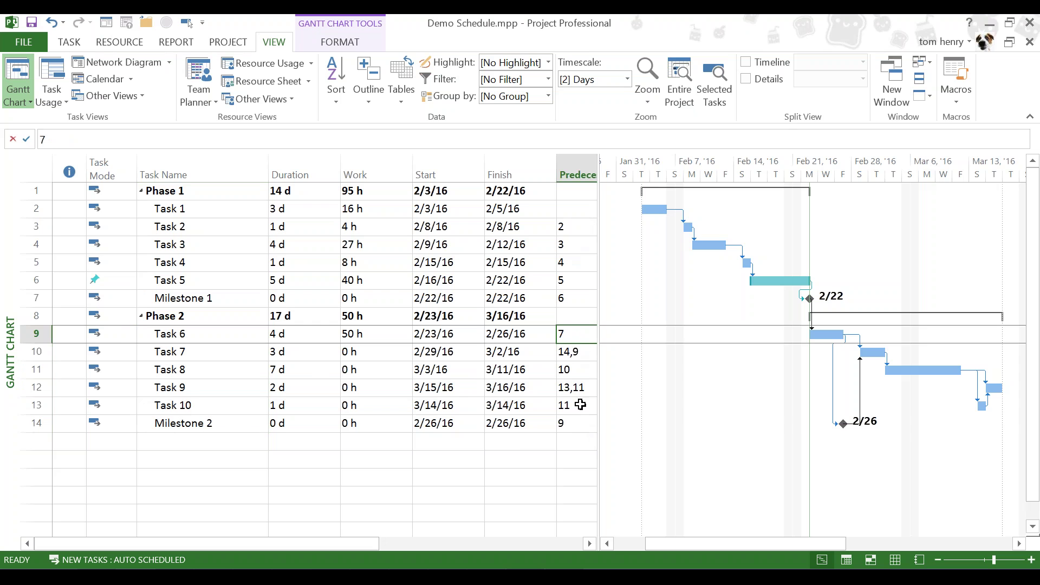
{"action": "left_click", "coordinate": [572, 425]}
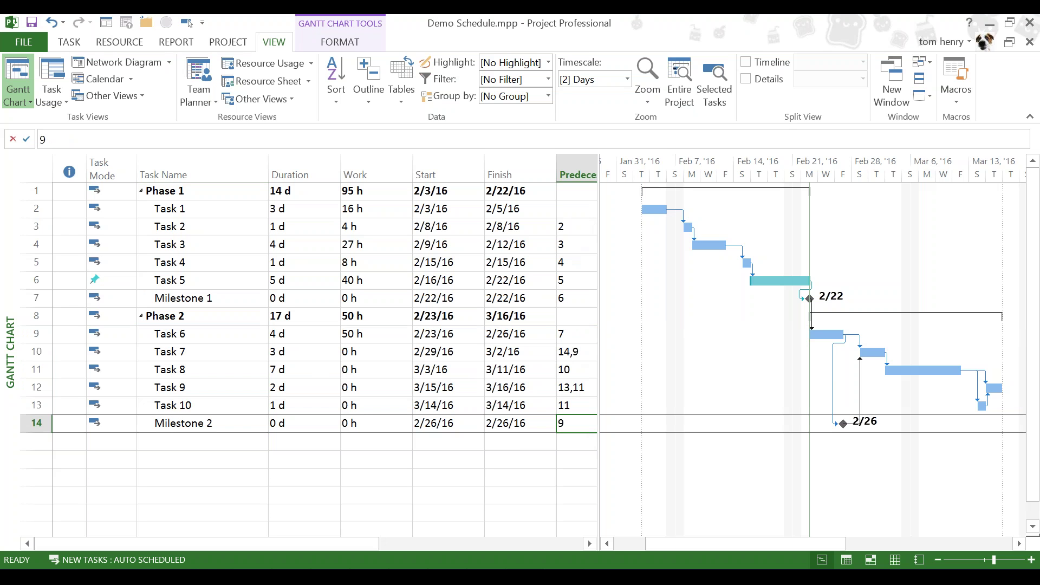
{"action": "left_click_drag", "start_coordinate": [569, 335], "coordinate": [564, 422]}
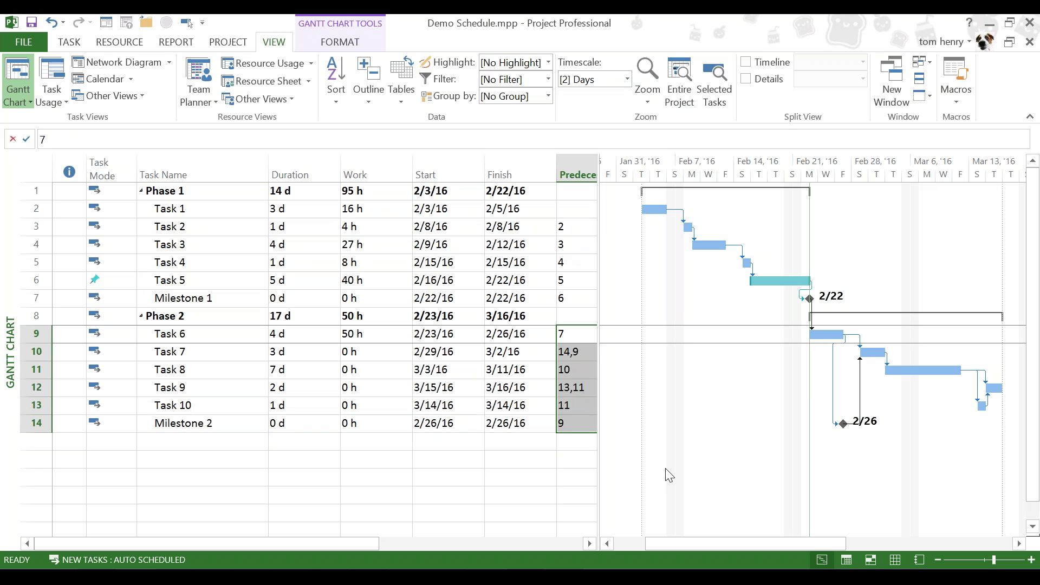
{"action": "key", "text": "Delete"}
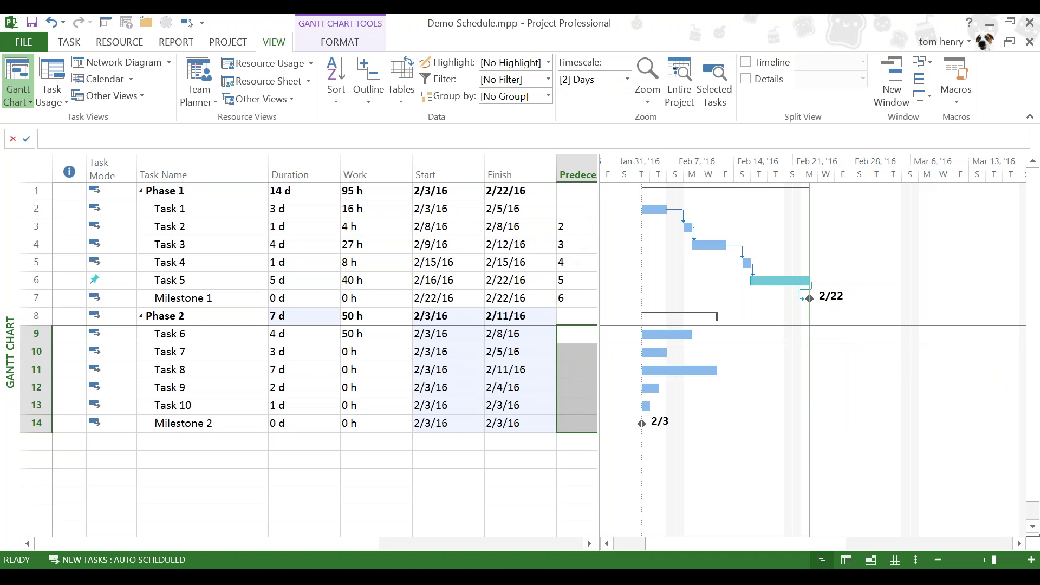
Link Milestone 1 to Task 6 again so Task 6 depends on the Phase 1 milestone
{"action": "left_click", "coordinate": [238, 356]}
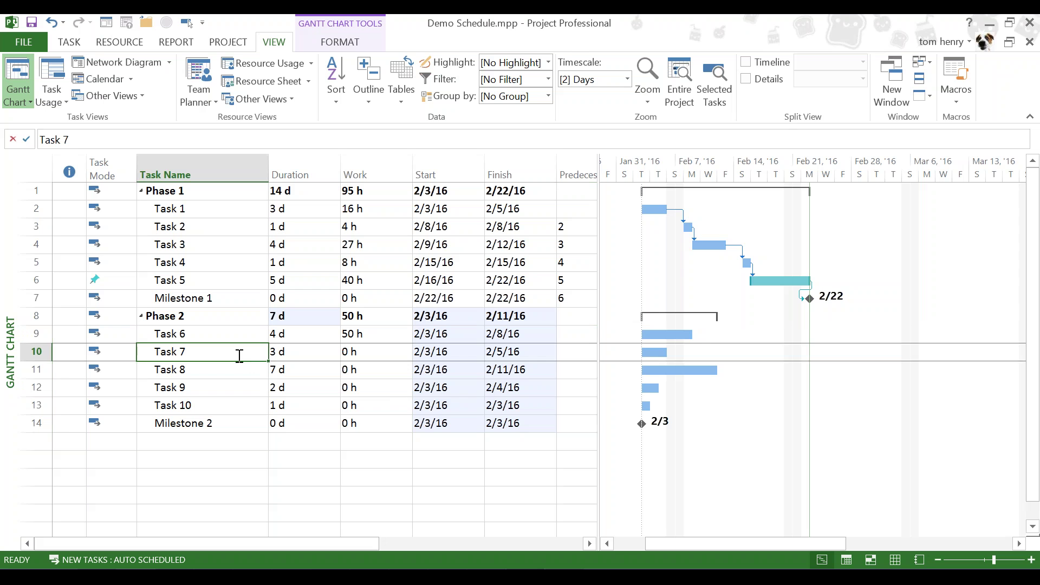
{"action": "left_click", "coordinate": [216, 299]}
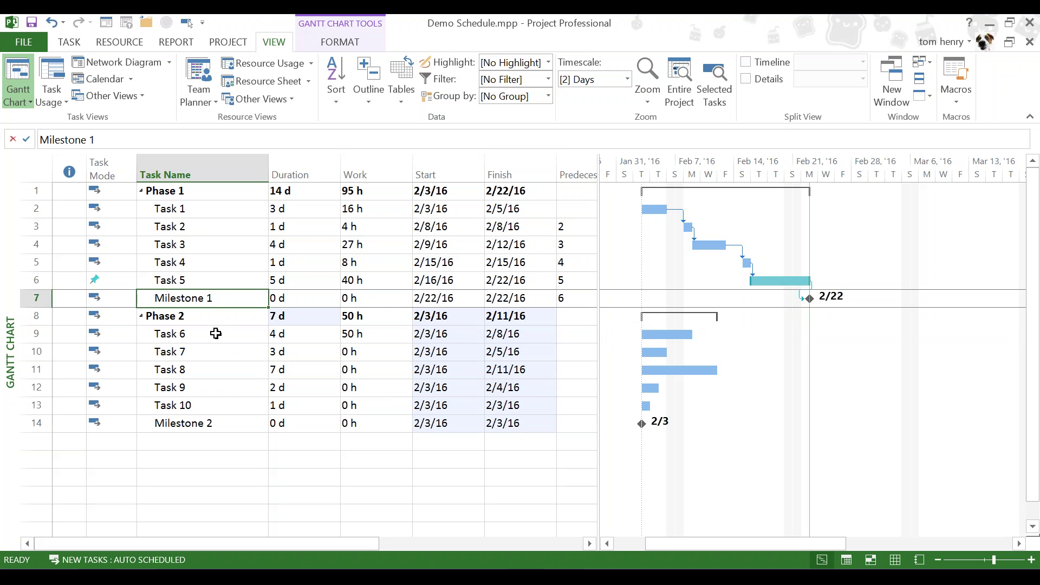
{"action": "left_click", "coordinate": [216, 333], "text": "ctrl"}
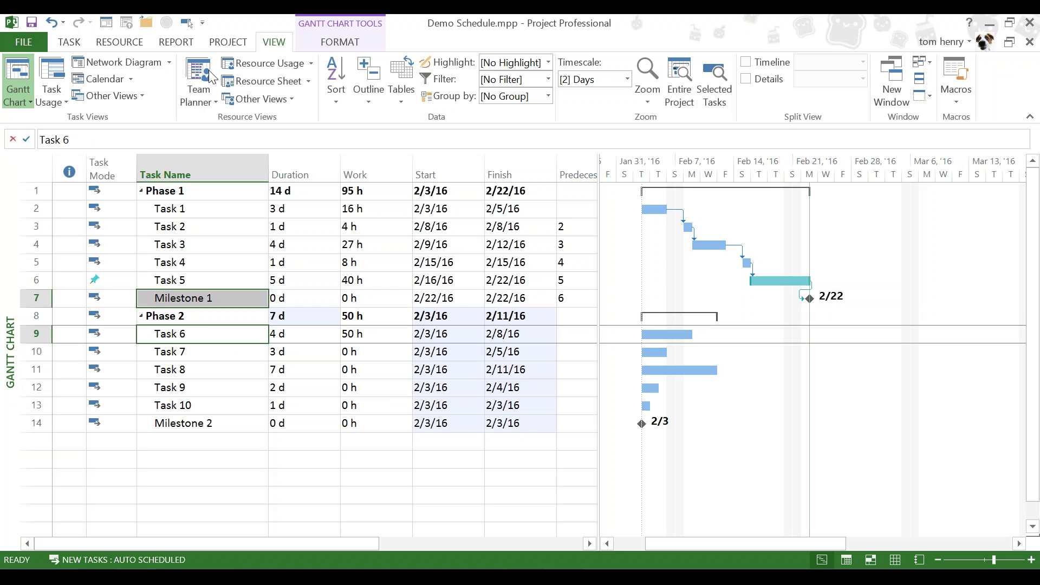
{"action": "left_click", "coordinate": [70, 44]}
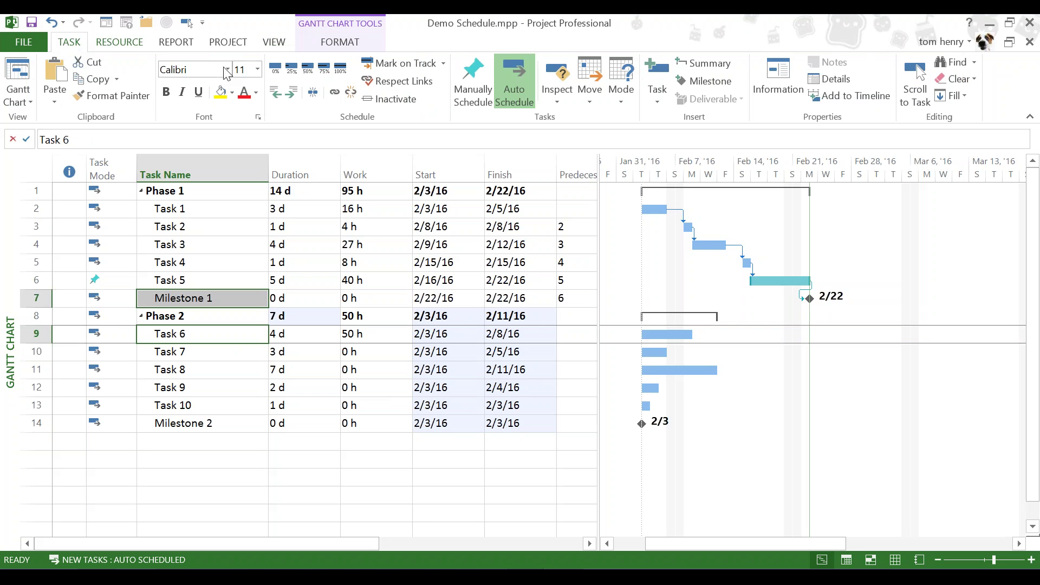
{"action": "left_click", "coordinate": [336, 95]}
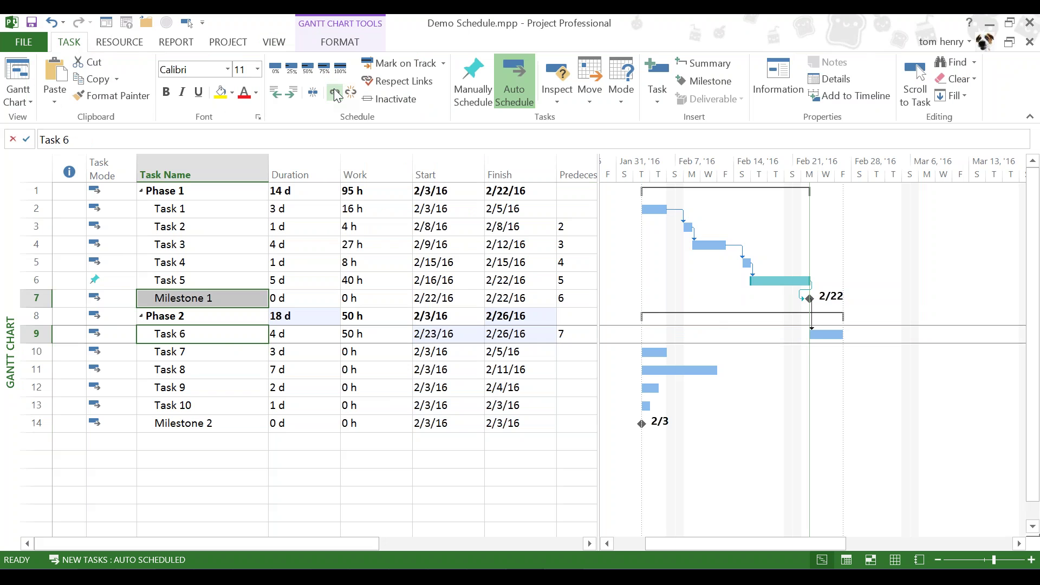
Widen the task table to show the full Predecessors column and set Task 7's predecessor to 9
{"action": "left_click_drag", "start_coordinate": [217, 333], "coordinate": [231, 424]}
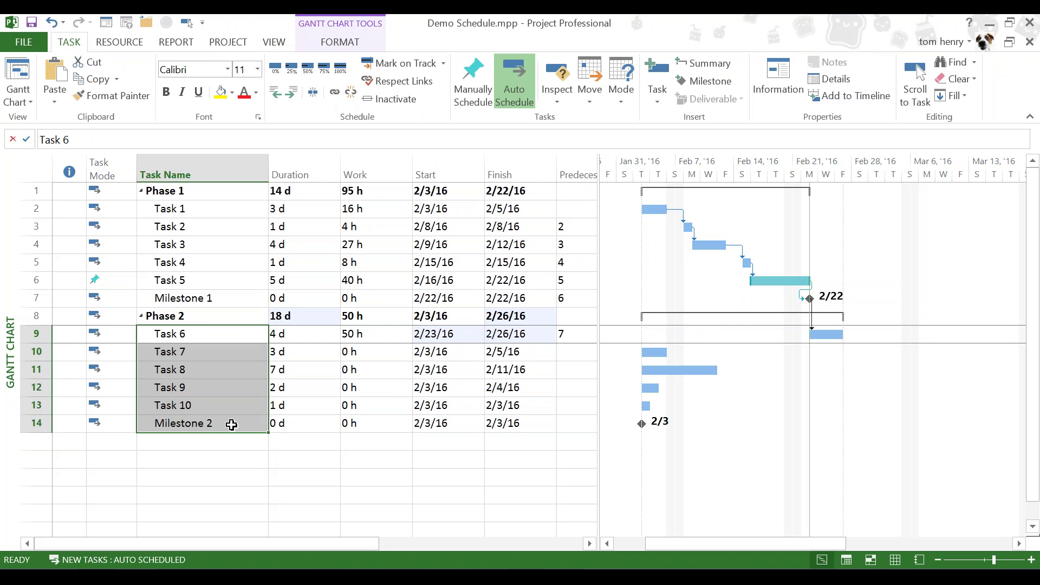
{"action": "left_click", "coordinate": [567, 356]}
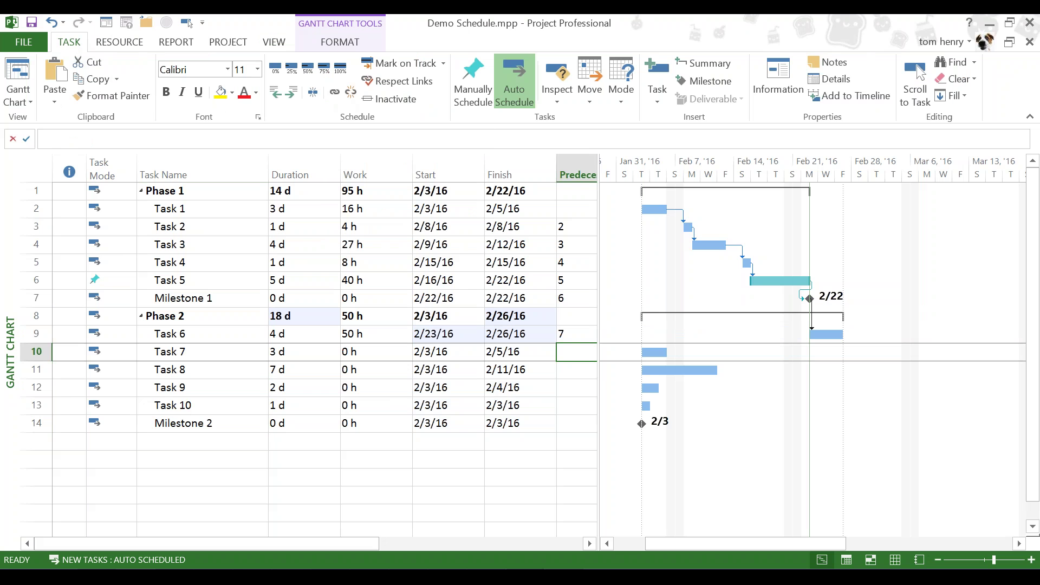
{"action": "left_click_drag", "start_coordinate": [599, 367], "coordinate": [689, 353]}
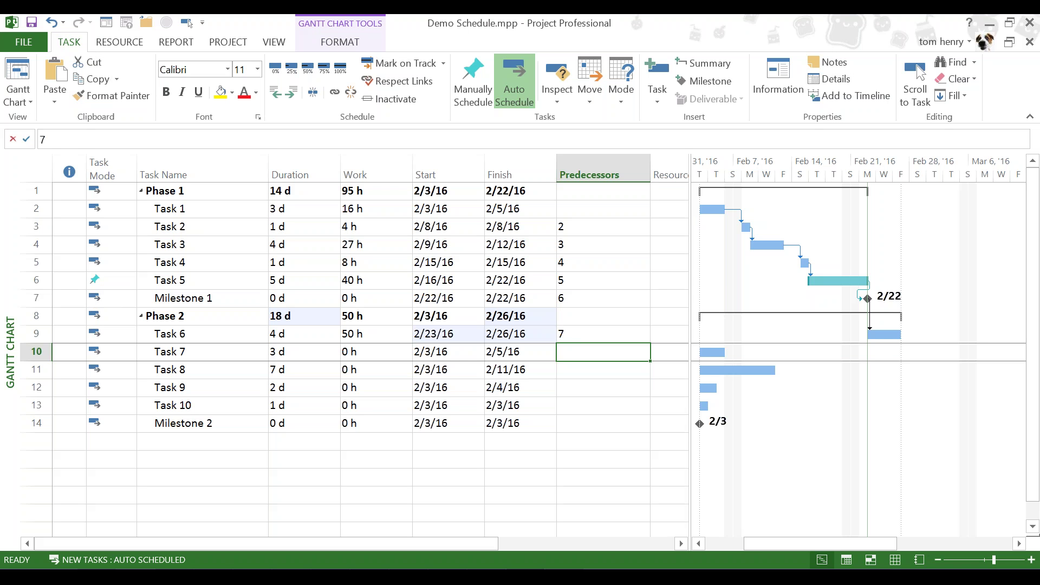
{"action": "left_click", "coordinate": [578, 335]}
{"action": "key", "text": "Return"}
{"action": "type", "text": "9"}
{"action": "key", "text": "Return"}
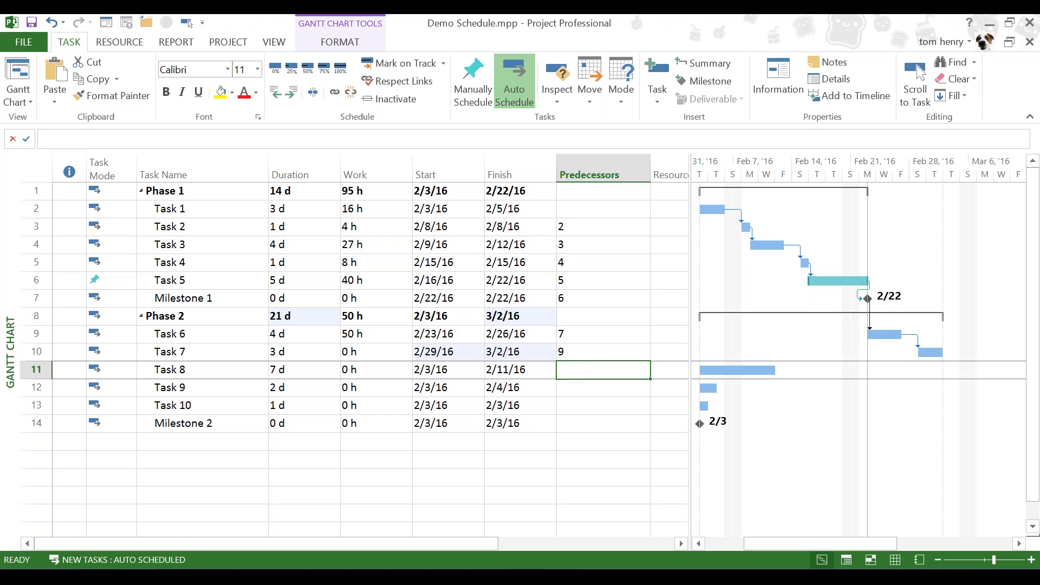
Enter predecessors 10 for Task 8, 11 for Task 9, 12 for Task 10 and 13 for Milestone 2
{"action": "type", "text": "10"}
{"action": "key", "text": "Return"}
{"action": "type", "text": "11"}
{"action": "key", "text": "Return"}
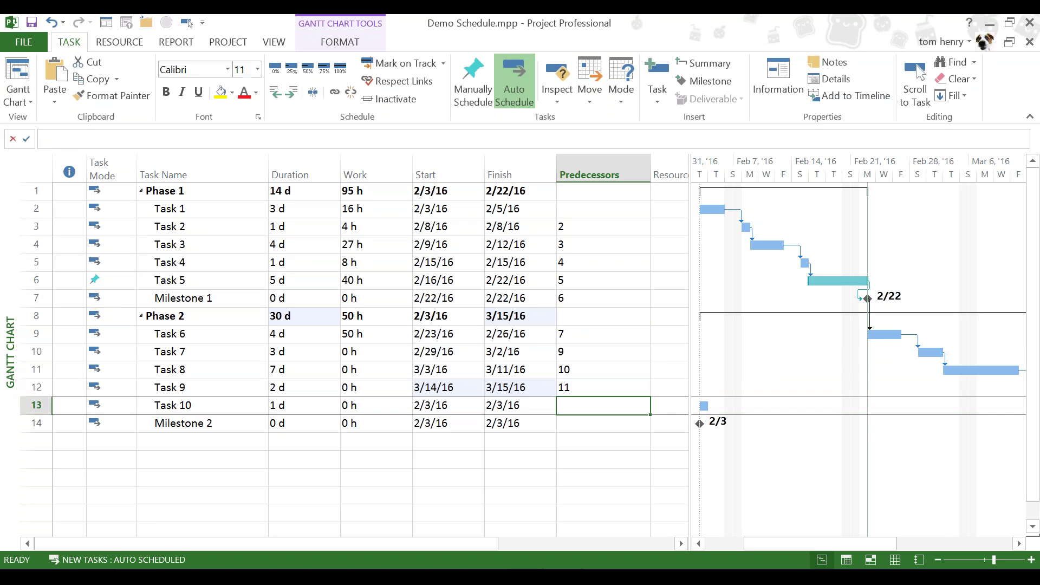
{"action": "type", "text": "12"}
{"action": "key", "text": "Return"}
{"action": "type", "text": "13"}
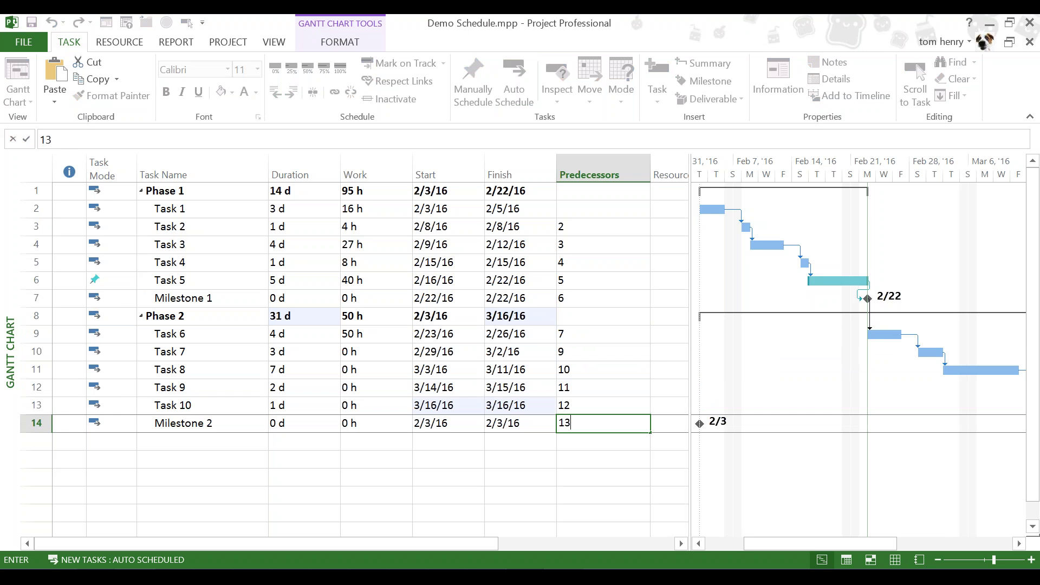
{"action": "key", "text": "Return"}
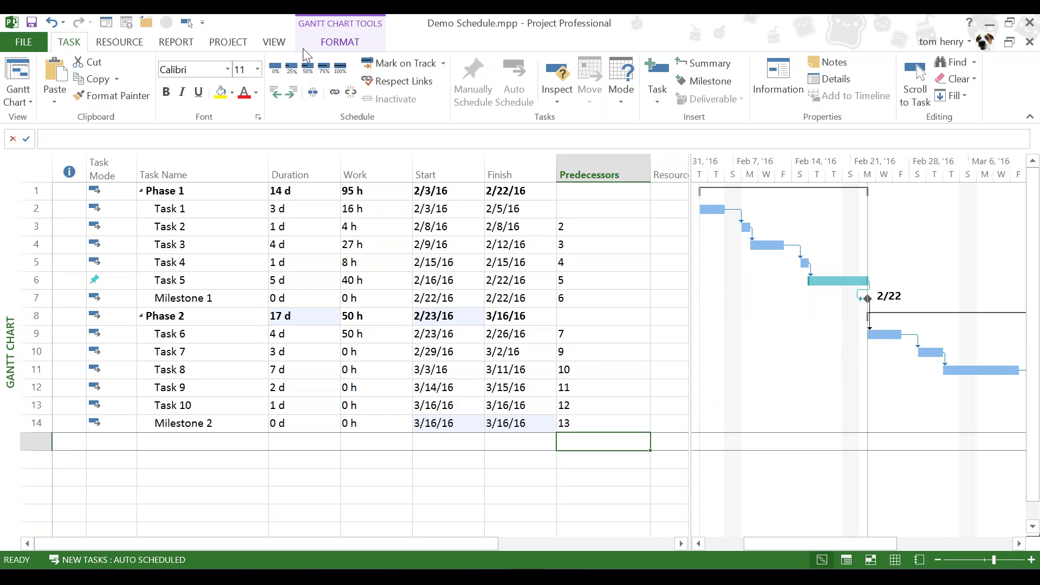
Change the dependency between Task 3 and Task 4 to Start-to-Start (SS)
{"action": "left_click", "coordinate": [273, 43]}
{"action": "left_click", "coordinate": [674, 78]}
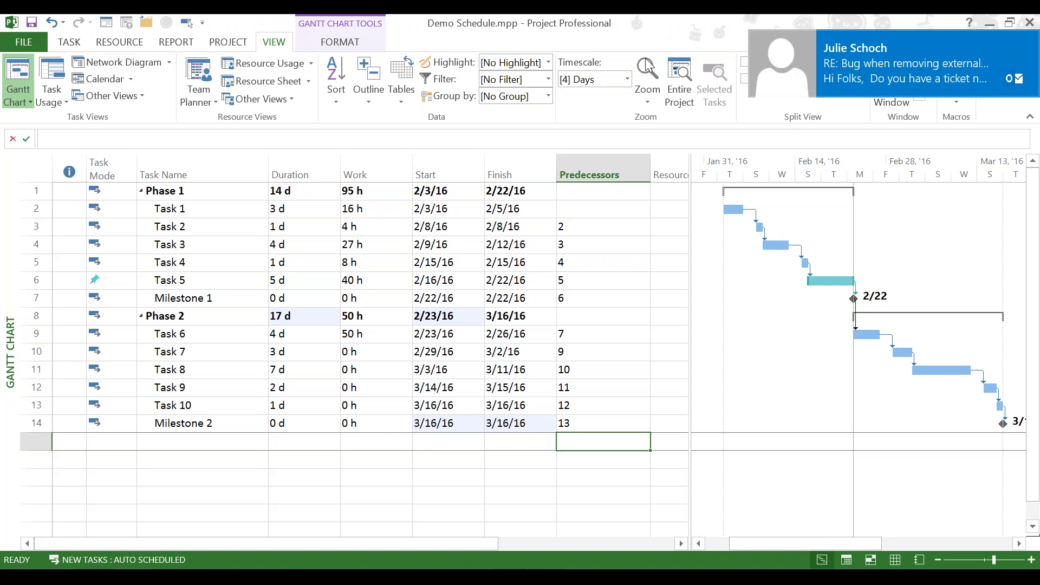
{"action": "left_click", "coordinate": [1029, 43]}
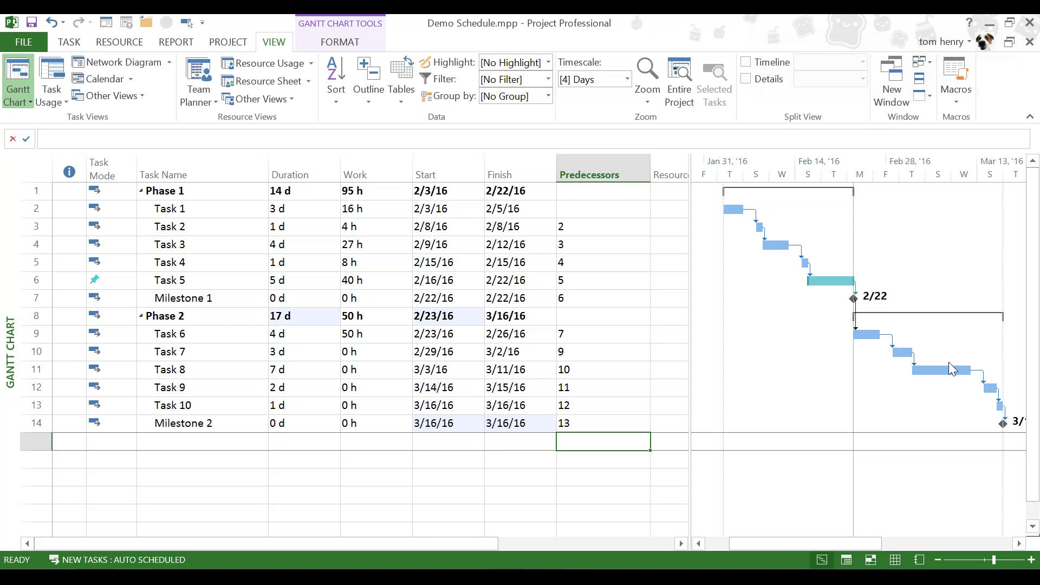
{"action": "double_click", "coordinate": [799, 245]}
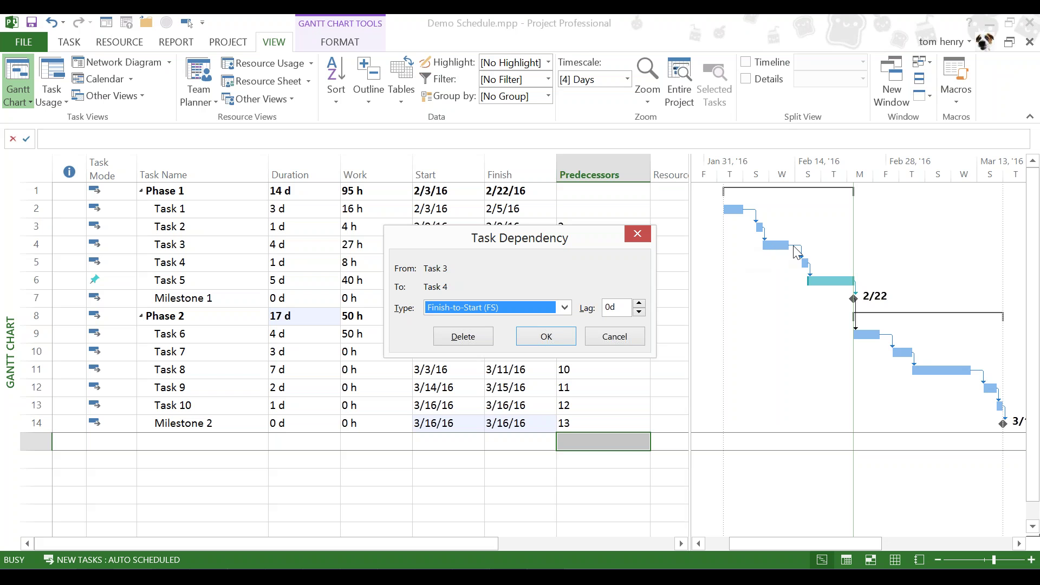
{"action": "left_click", "coordinate": [565, 308]}
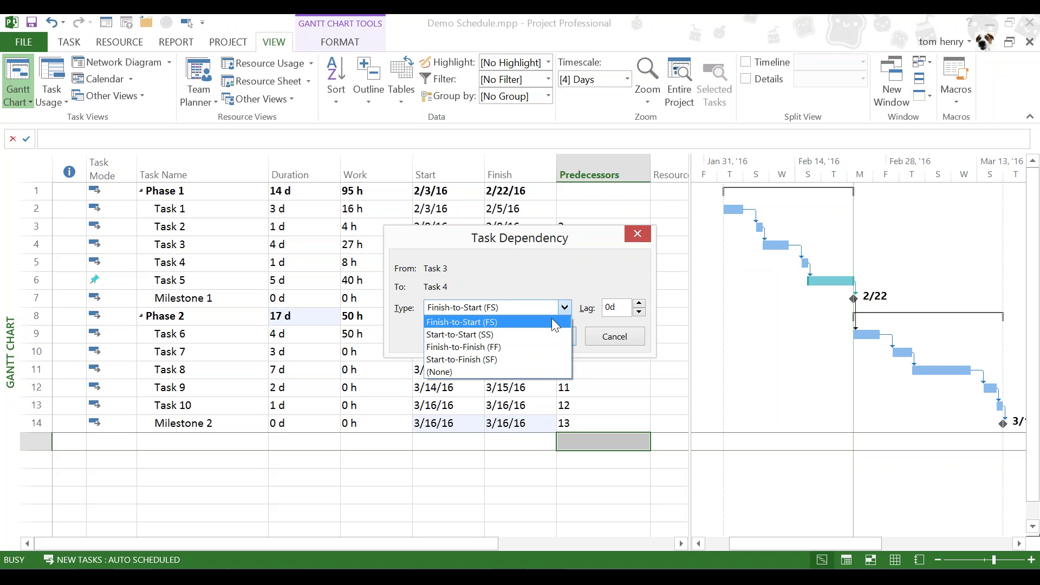
{"action": "left_click", "coordinate": [529, 335]}
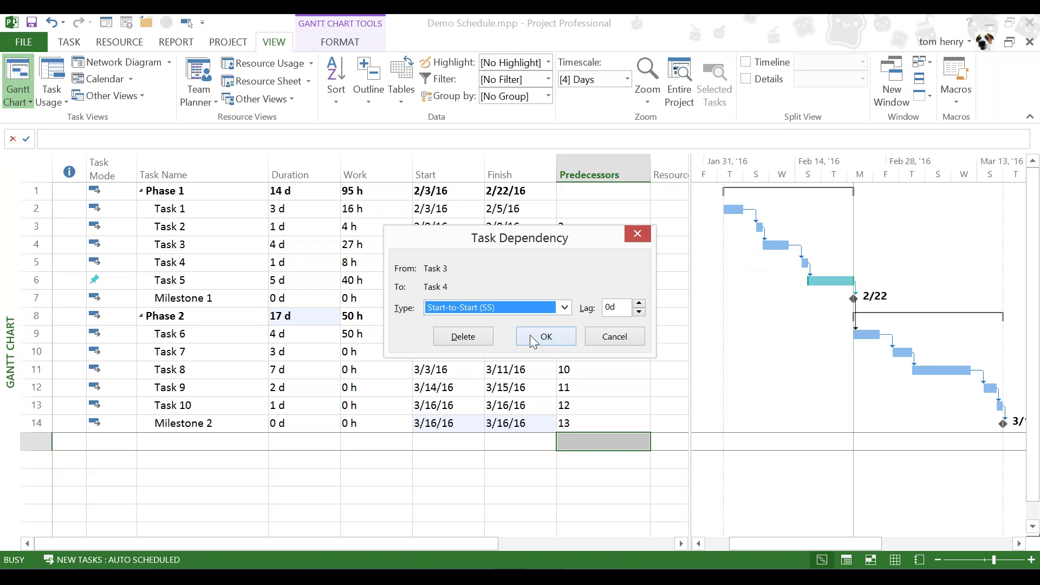
{"action": "left_click", "coordinate": [528, 339]}
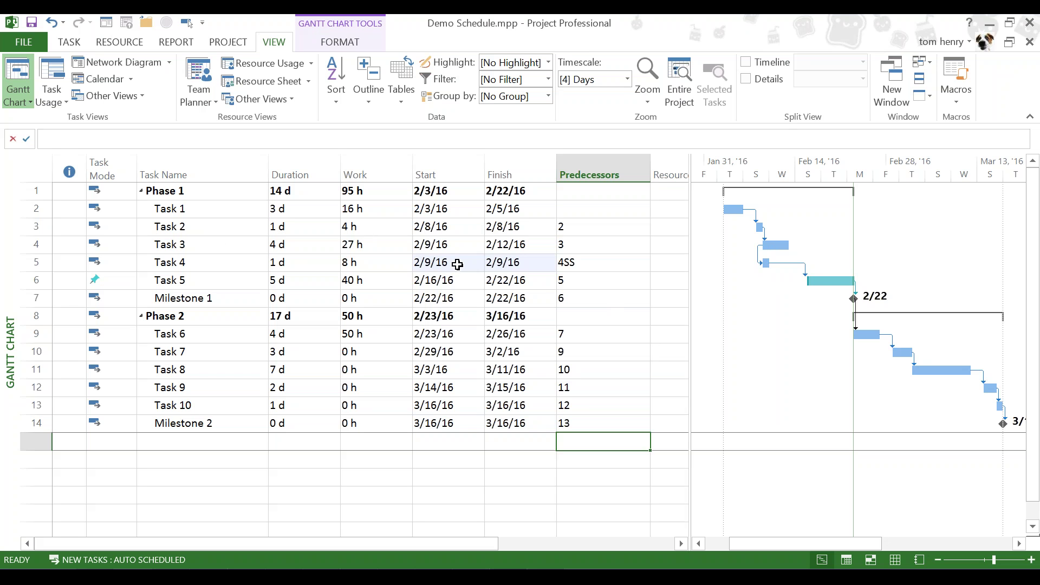
Compare the start dates of Task 3 and Task 4 and check Task 4's finish date
{"action": "left_click_drag", "start_coordinate": [438, 244], "coordinate": [438, 264]}
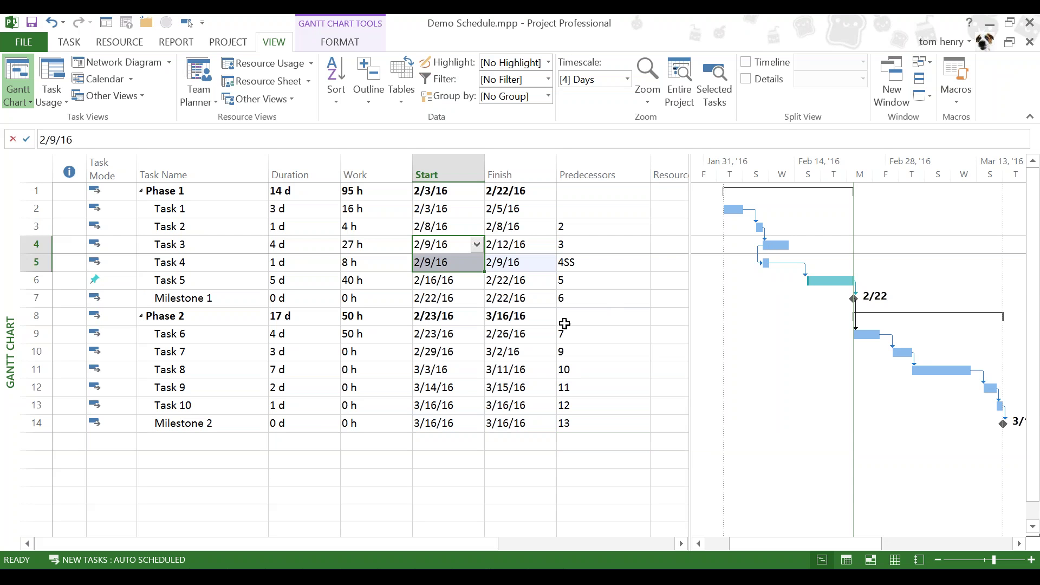
{"action": "left_click", "coordinate": [542, 276]}
{"action": "key", "text": "Up"}
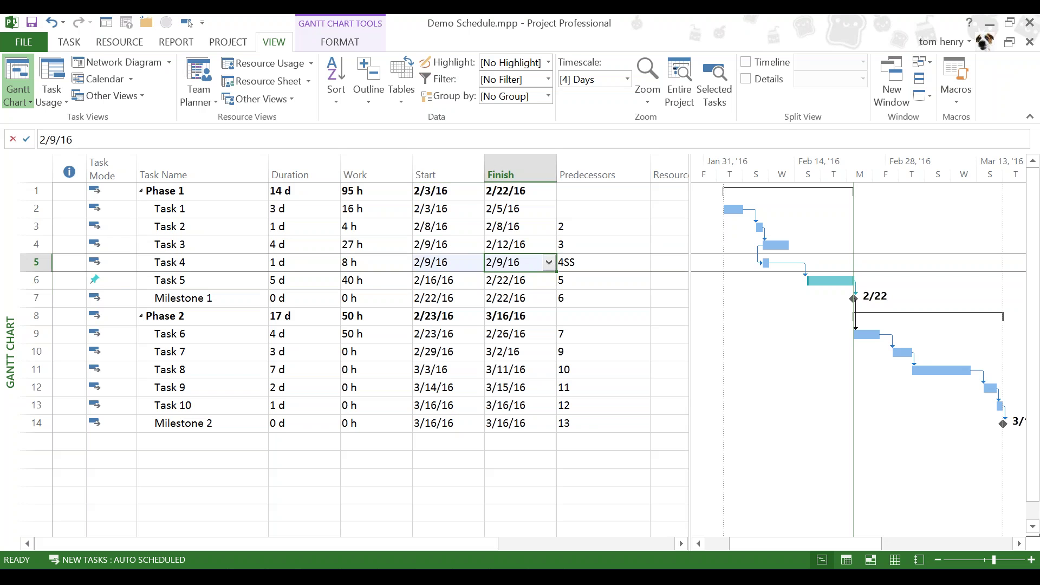
{"action": "left_click", "coordinate": [463, 260]}
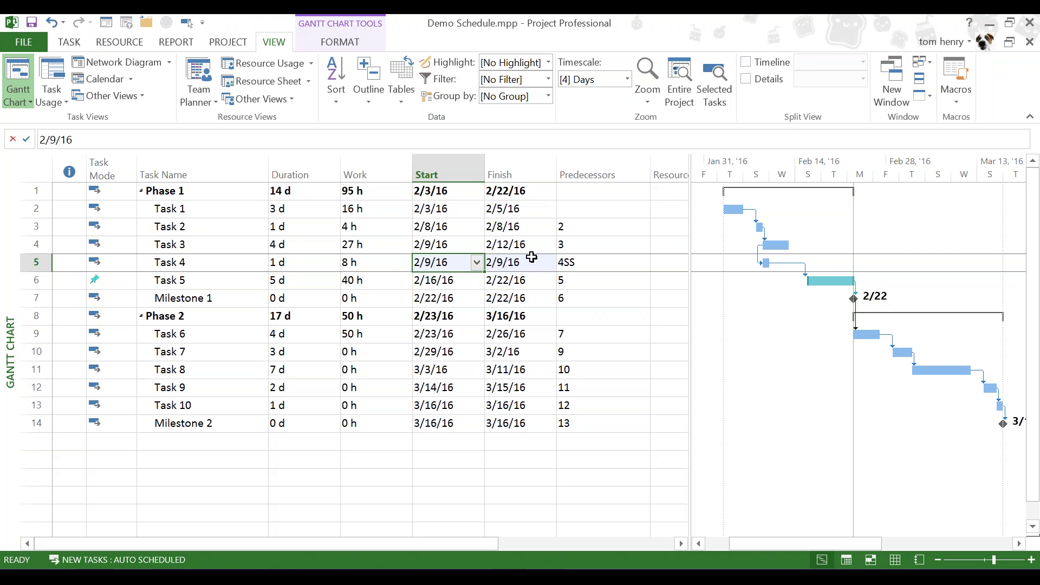
Set a lag of 5d on the Finish-to-Start dependency between Task 8 and Task 9
{"action": "double_click", "coordinate": [979, 371]}
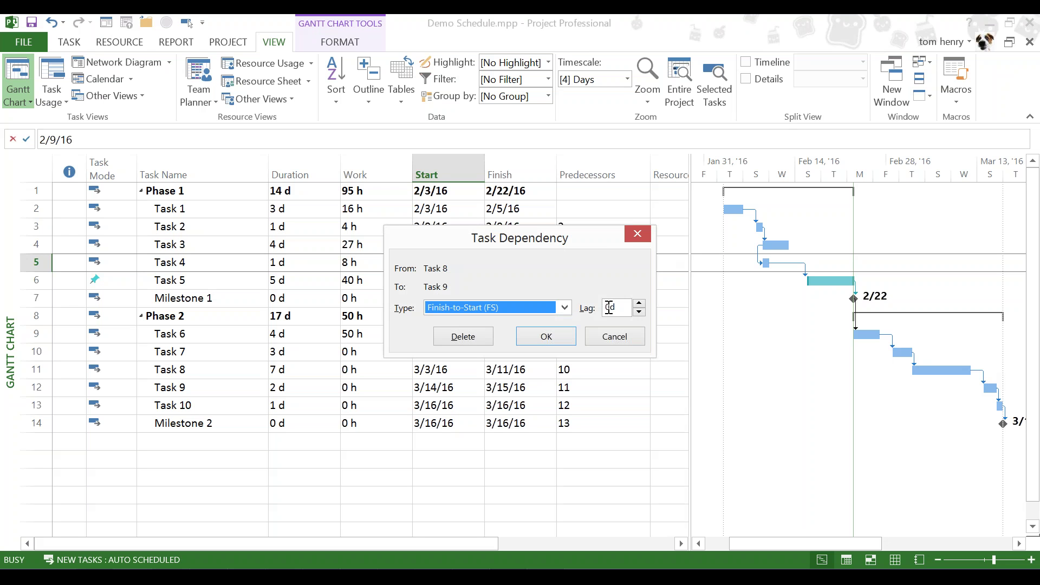
{"action": "left_click", "coordinate": [640, 304]}
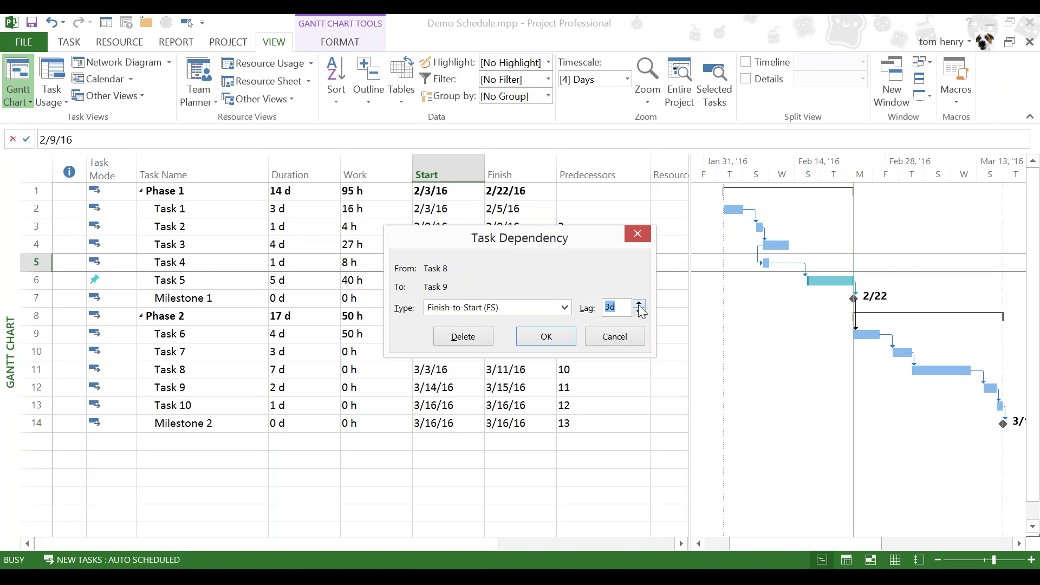
{"action": "left_click", "coordinate": [546, 336]}
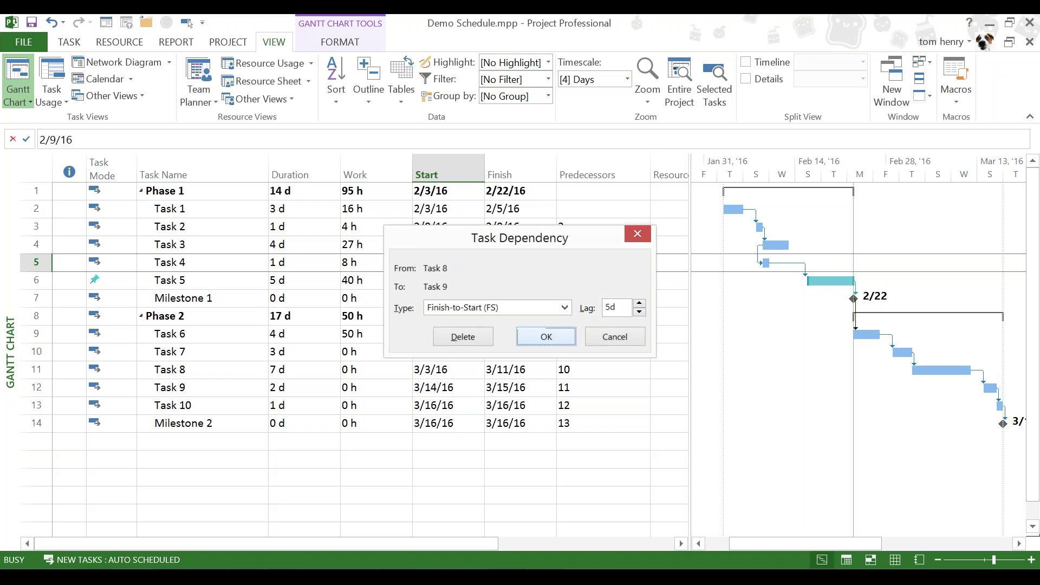
{"action": "left_click", "coordinate": [680, 86]}
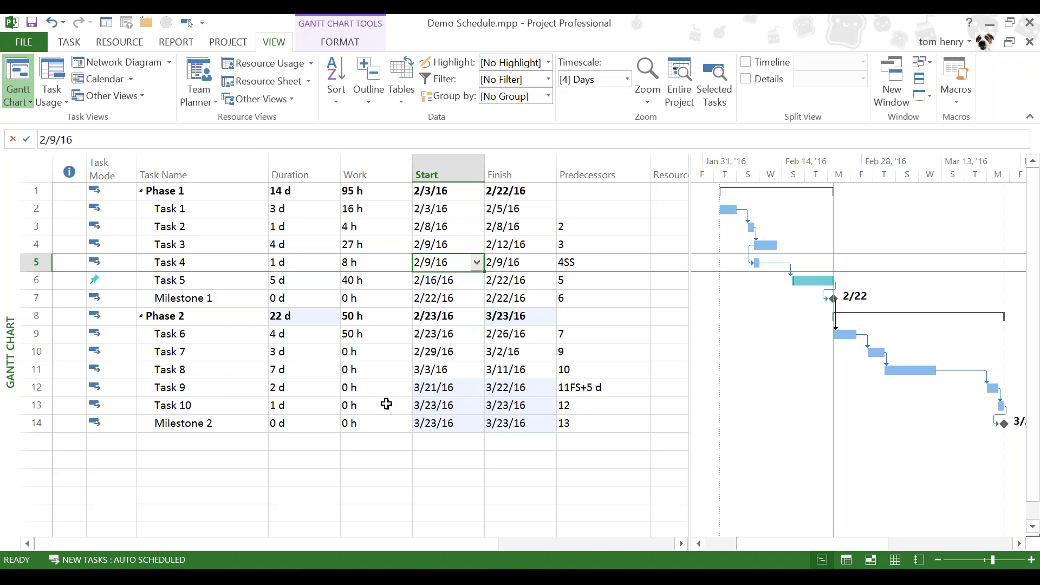
Set the lag of the Finish-to-Start dependency between Task 6 and Task 7 to -2d
{"action": "double_click", "coordinate": [863, 335]}
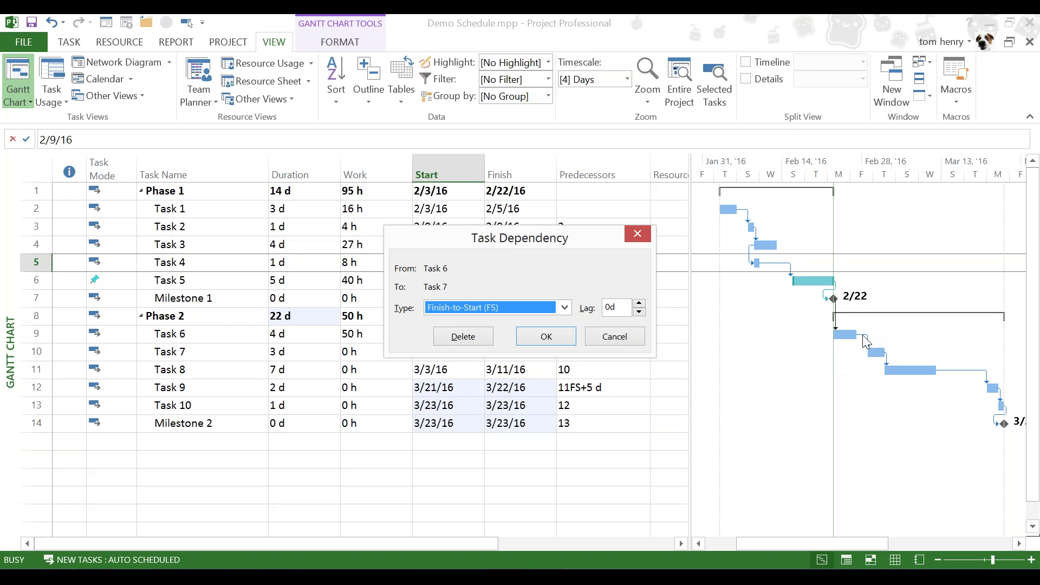
{"action": "left_click", "coordinate": [639, 313]}
{"action": "left_click", "coordinate": [639, 312]}
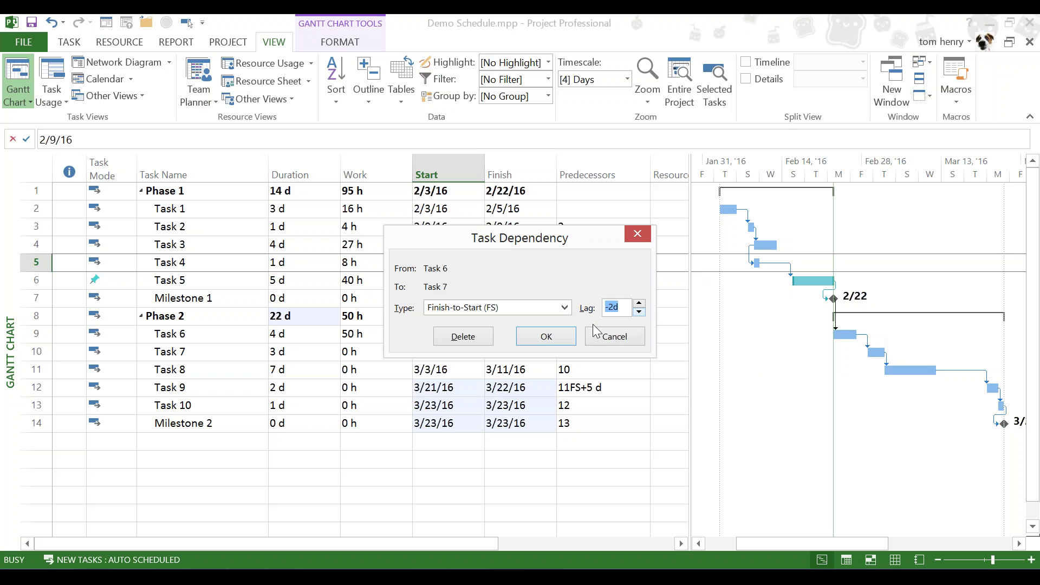
{"action": "left_click", "coordinate": [546, 338]}
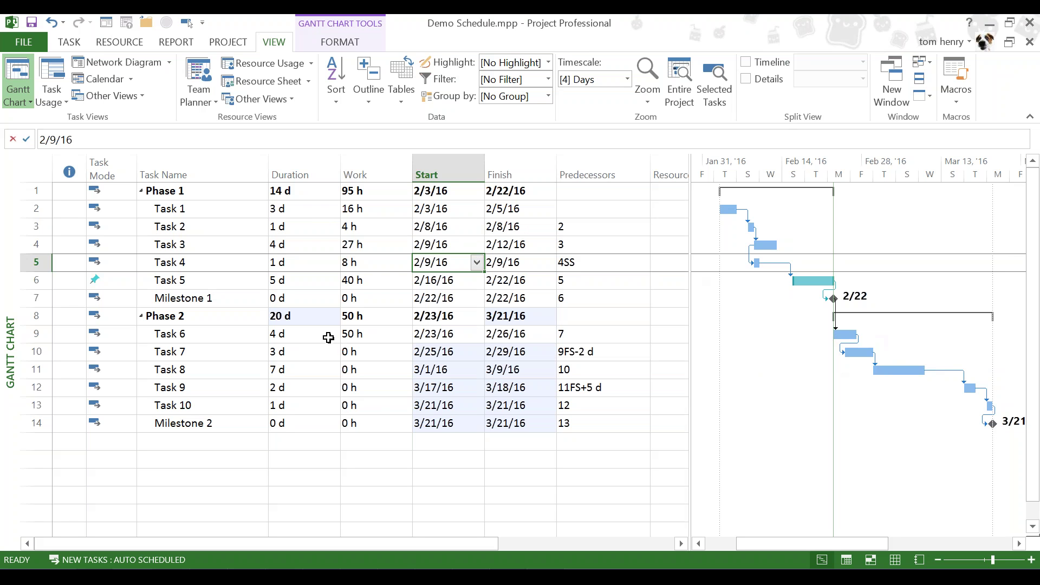
Set the duration of Task 6 in Phase 2 to 8 d
{"action": "left_click", "coordinate": [331, 339]}
{"action": "left_click", "coordinate": [331, 333]}
{"action": "left_click", "coordinate": [330, 334]}
{"action": "left_click", "coordinate": [330, 333]}
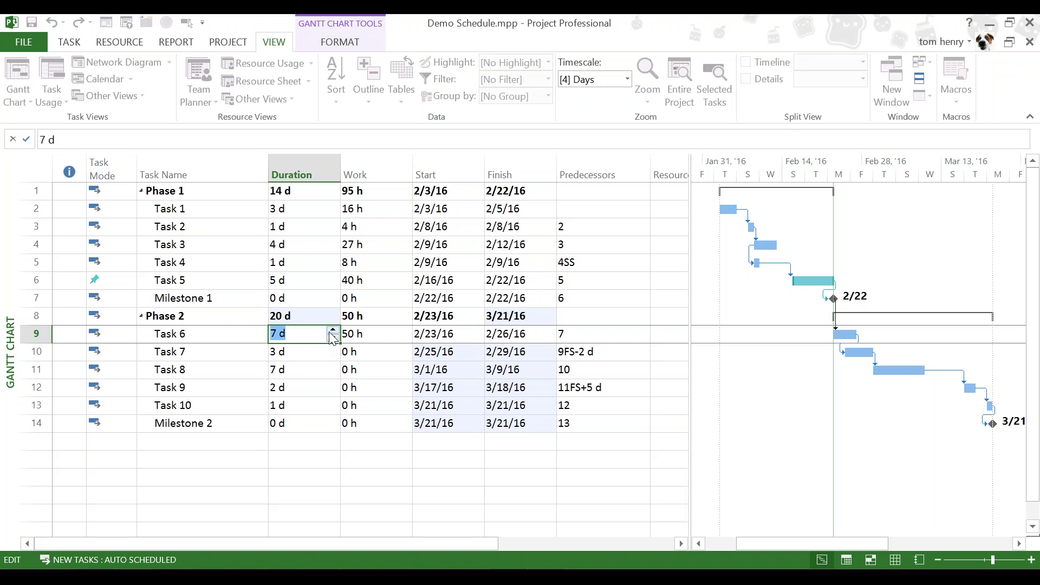
{"action": "left_click", "coordinate": [330, 333]}
{"action": "left_click", "coordinate": [197, 384]}
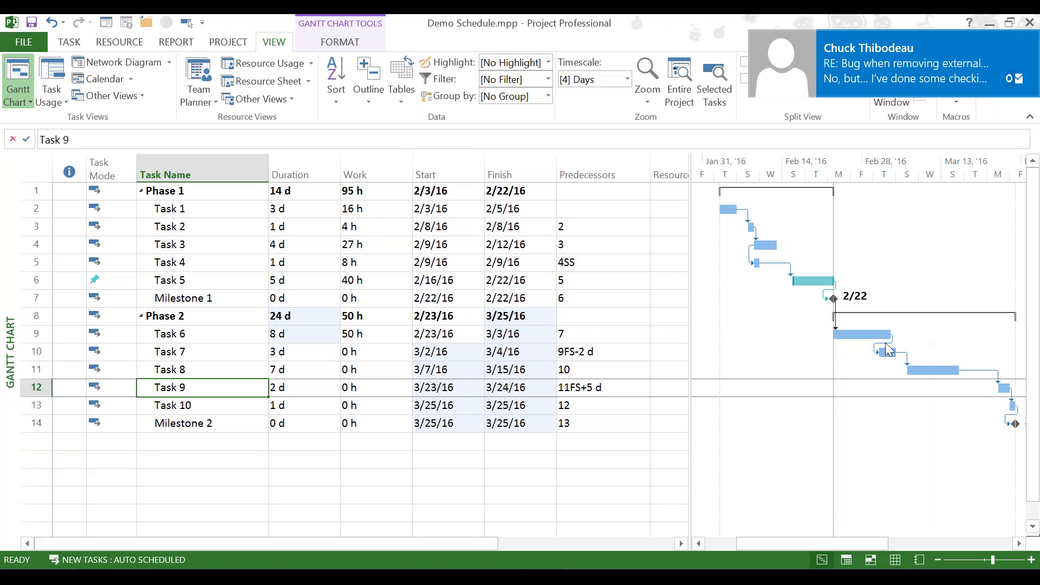
Set the lag of the Finish-to-Start dependency between Task 6 and Task 7 to -50%
{"action": "double_click", "coordinate": [886, 343]}
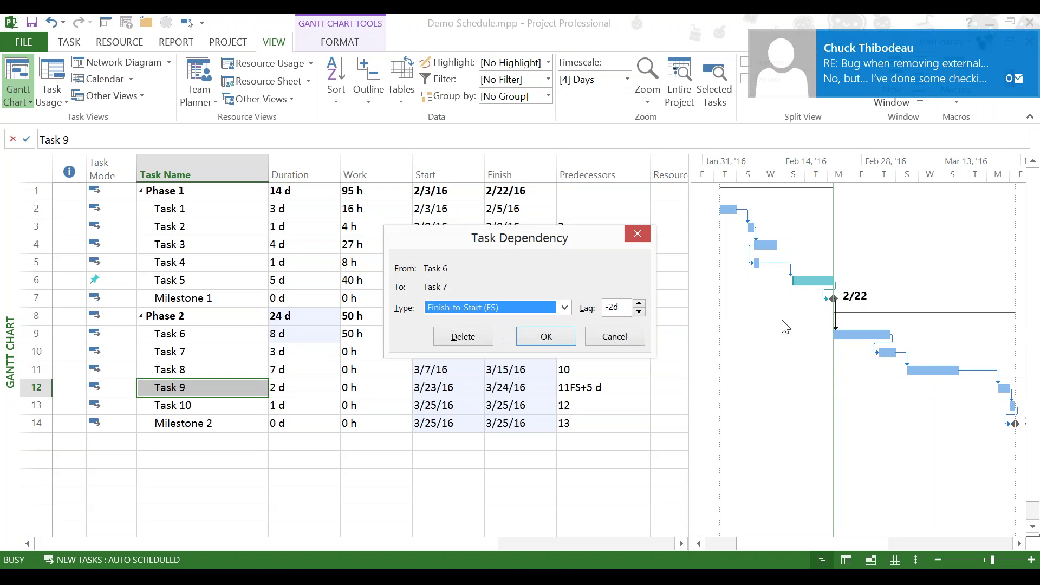
{"action": "double_click", "coordinate": [612, 306]}
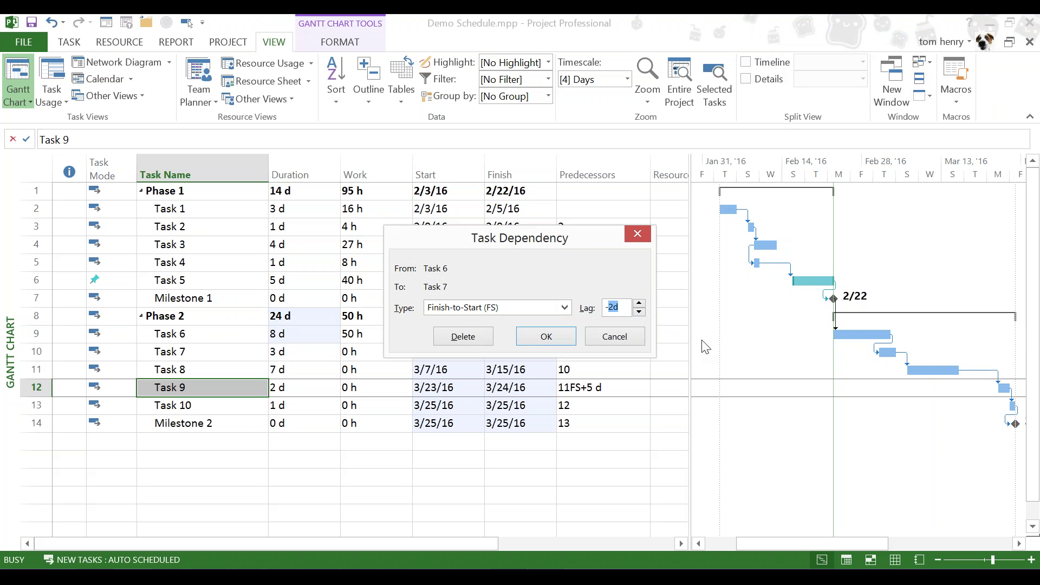
{"action": "type", "text": "50%"}
{"action": "left_click", "coordinate": [539, 341]}
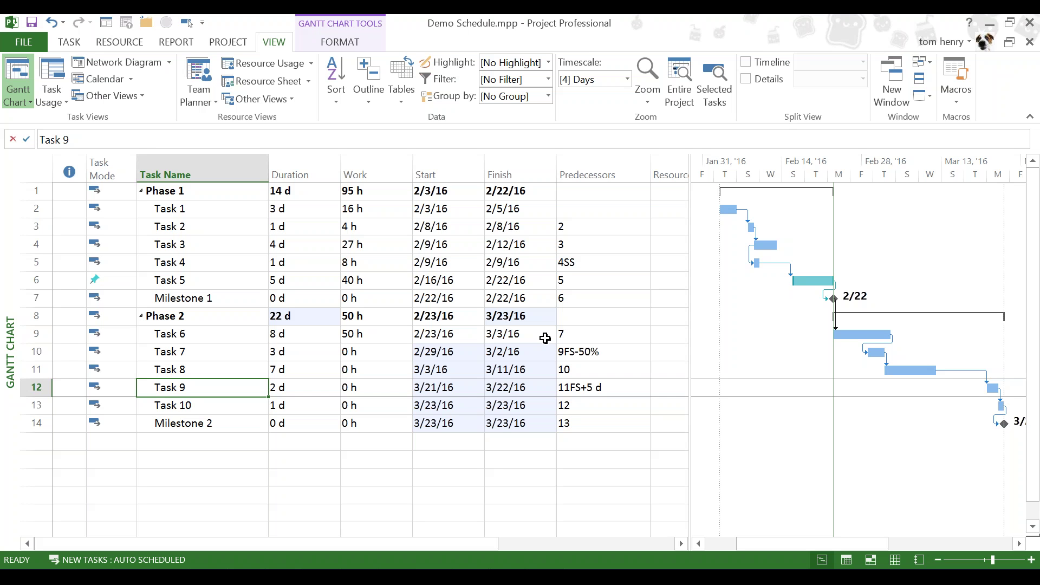
Open the dependency between Task 4 and Task 5 and review the available dependency types
{"action": "double_click", "coordinate": [769, 264]}
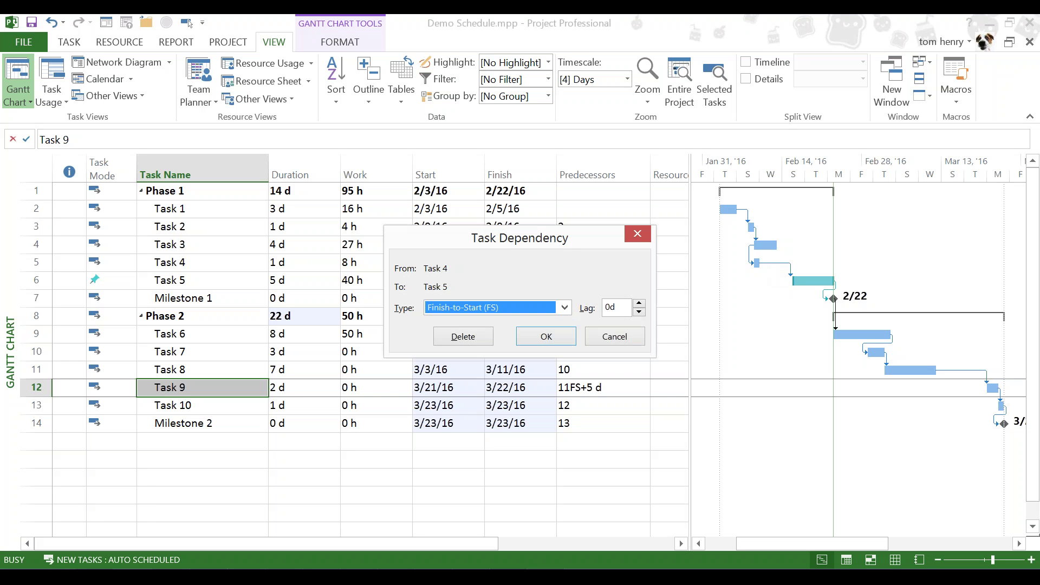
{"action": "left_click", "coordinate": [565, 308]}
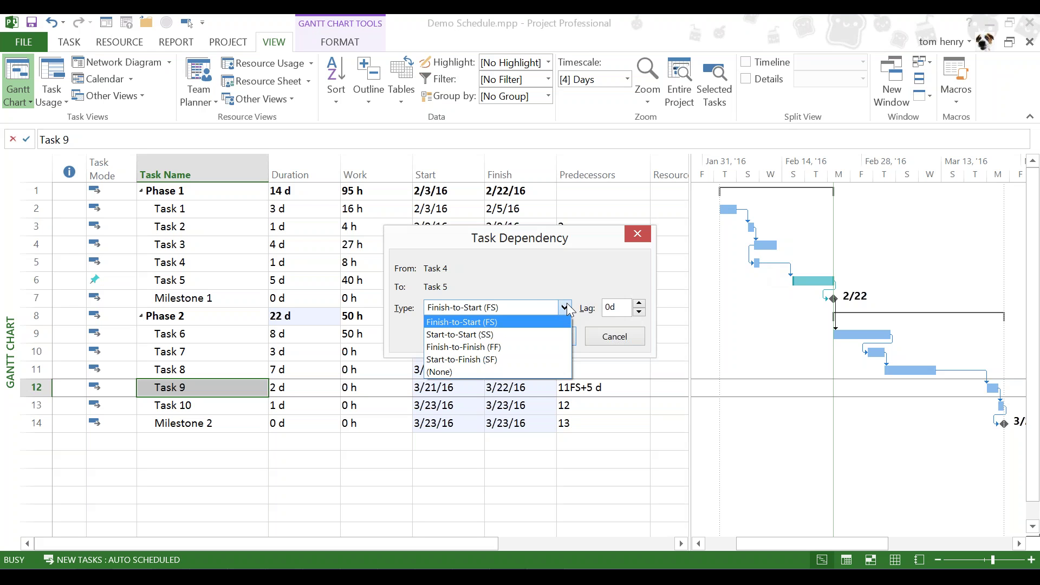
{"action": "left_click", "coordinate": [565, 308]}
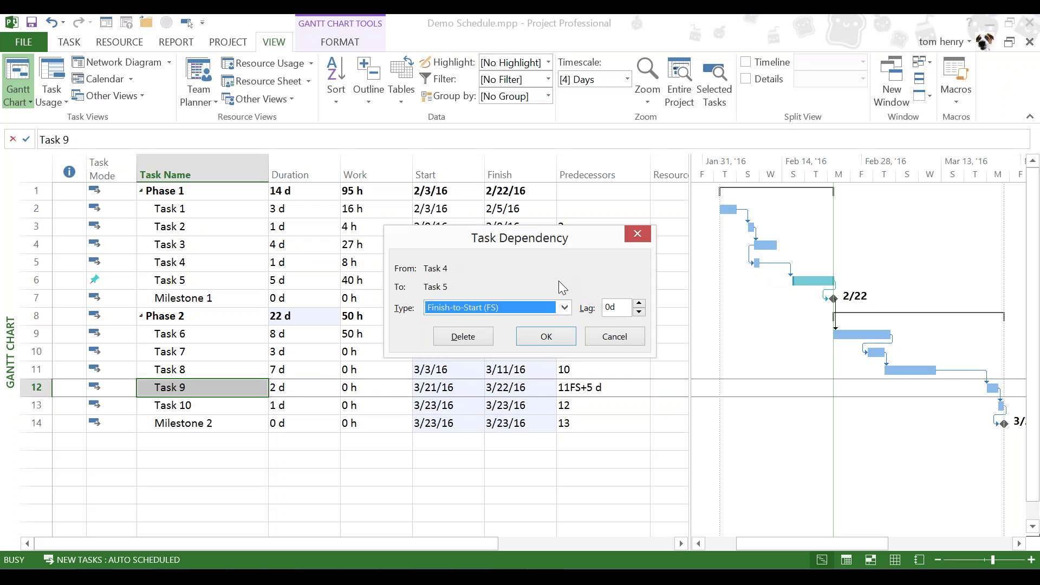